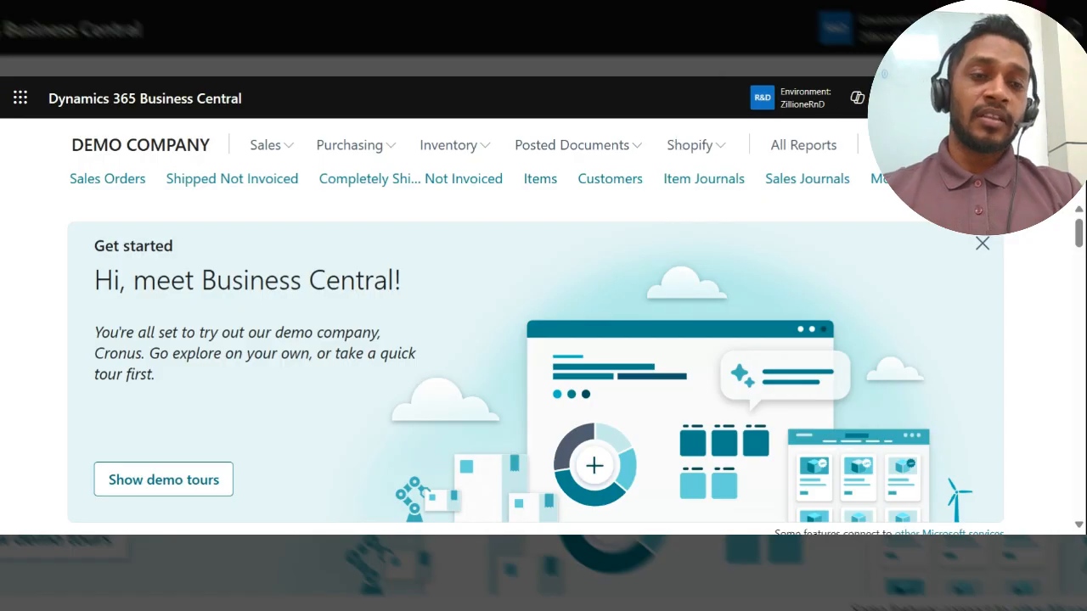
# Step: Search for "bank rec" and open the Bank Account Reconciliations list
pyautogui.hotkey('alt', 'q')
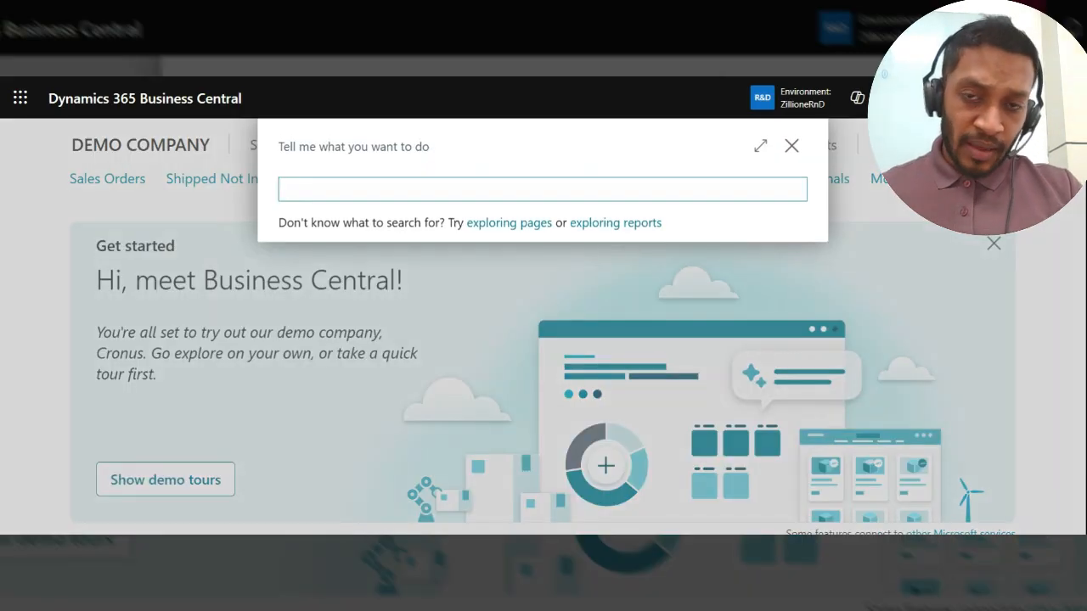
pyautogui.write('bank')
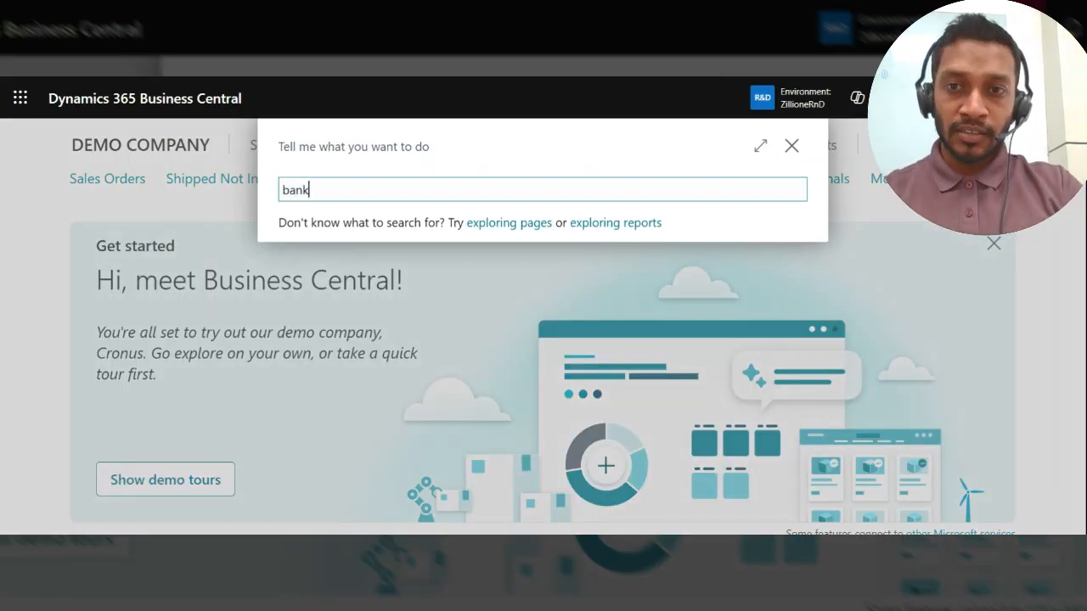
pyautogui.write(' rec')
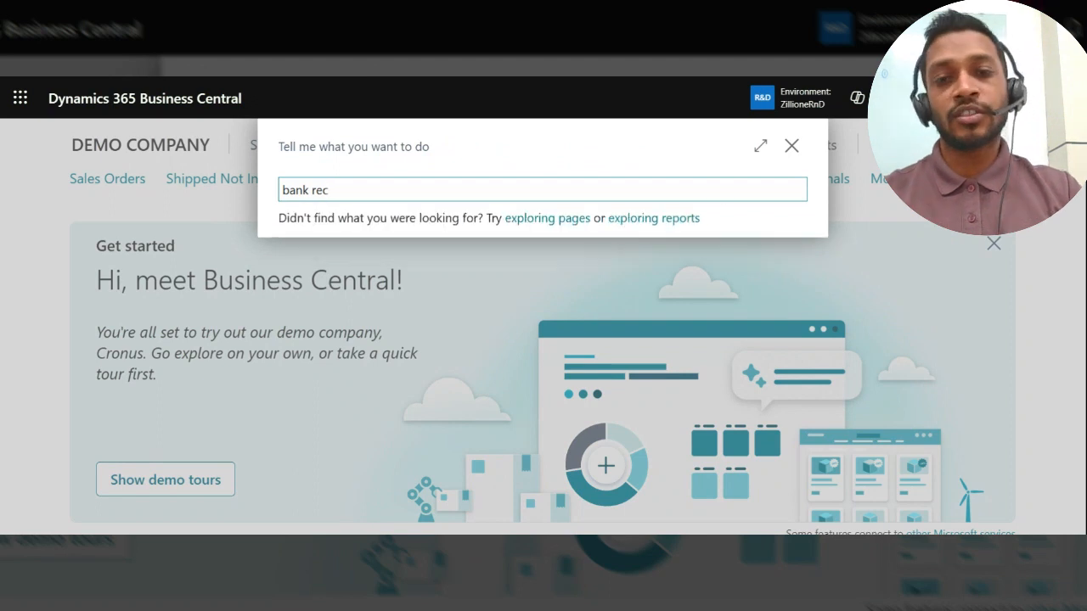
pyautogui.click(434, 263)
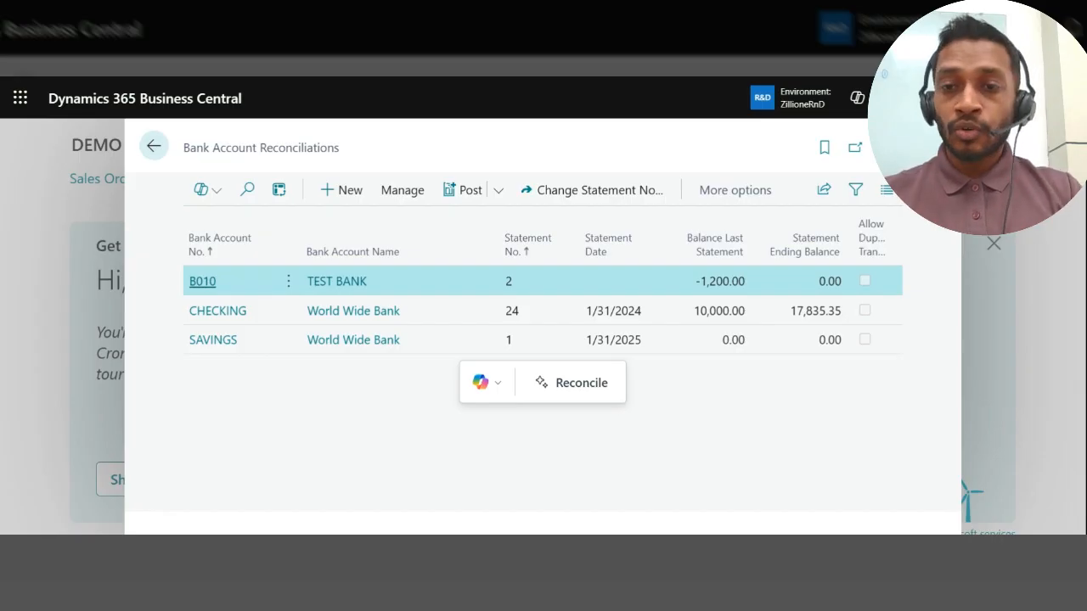
# Step: Open the existing SAVINGS bank reconciliation, look over its General fields and statement lines area, and return to the reconciliation list
pyautogui.click(218, 316)
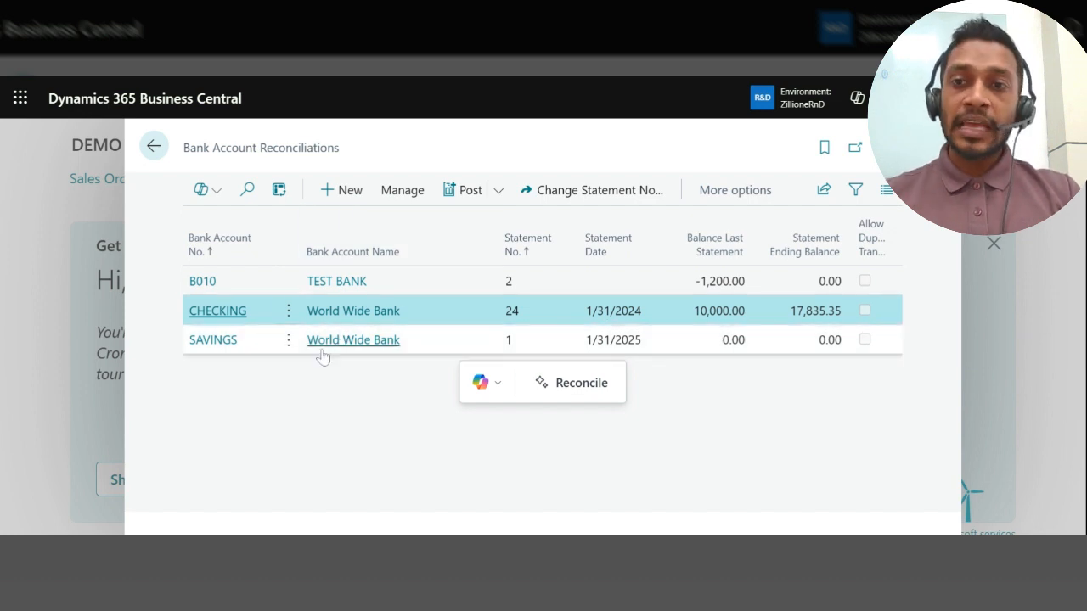
pyautogui.click(231, 348)
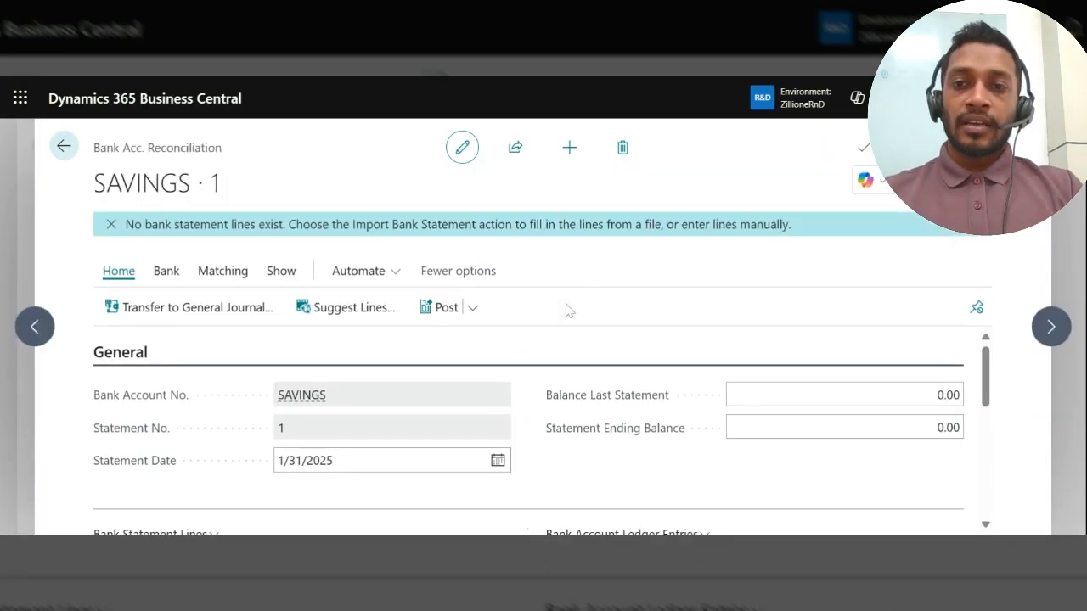
pyautogui.scroll(-2, 548, 376)
pyautogui.scroll(2, 547, 376)
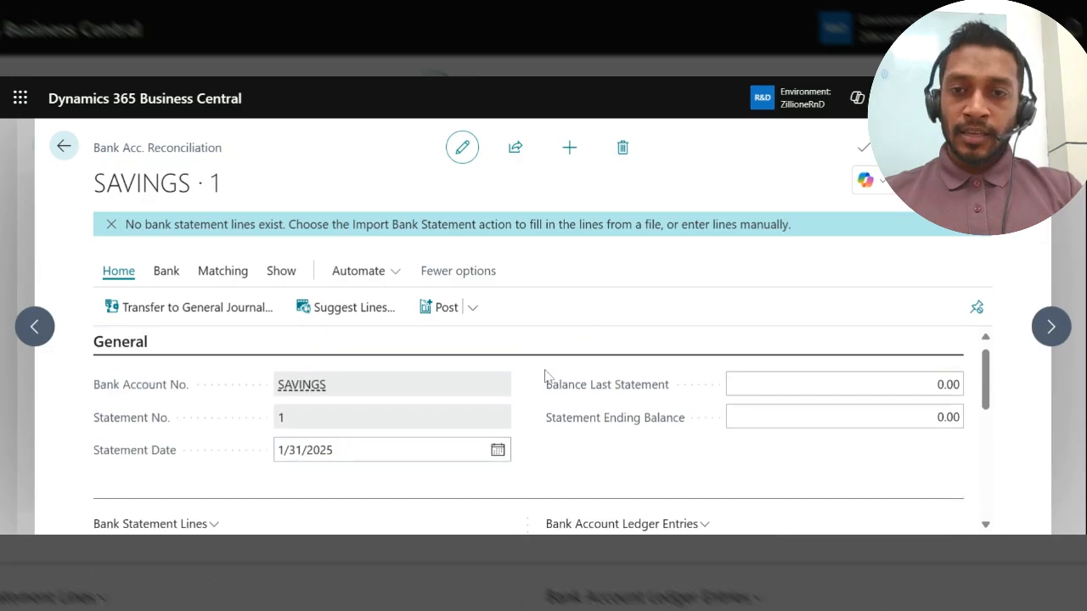
pyautogui.press('Escape')
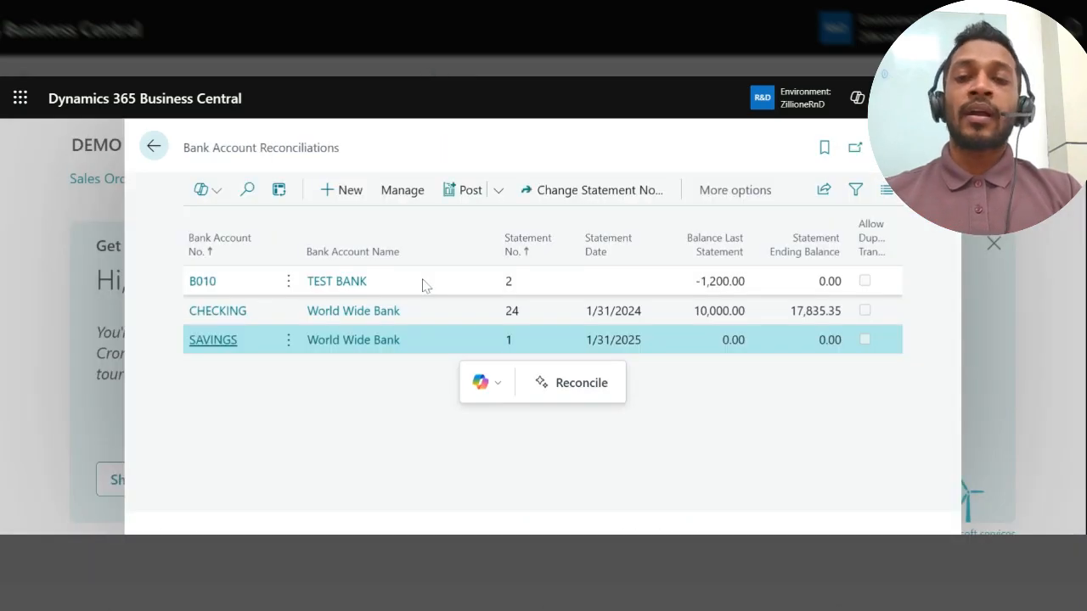
# Step: Create a new bank account reconciliation for TEST BANK, agreeing to continue alongside its ongoing reconciliations
pyautogui.click(330, 195)
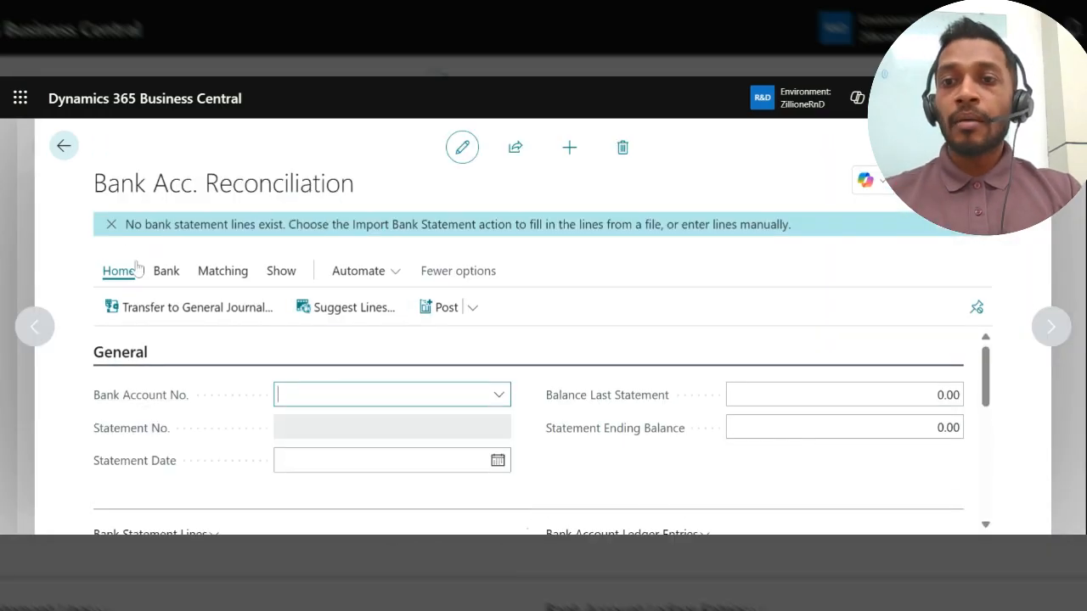
pyautogui.click(112, 224)
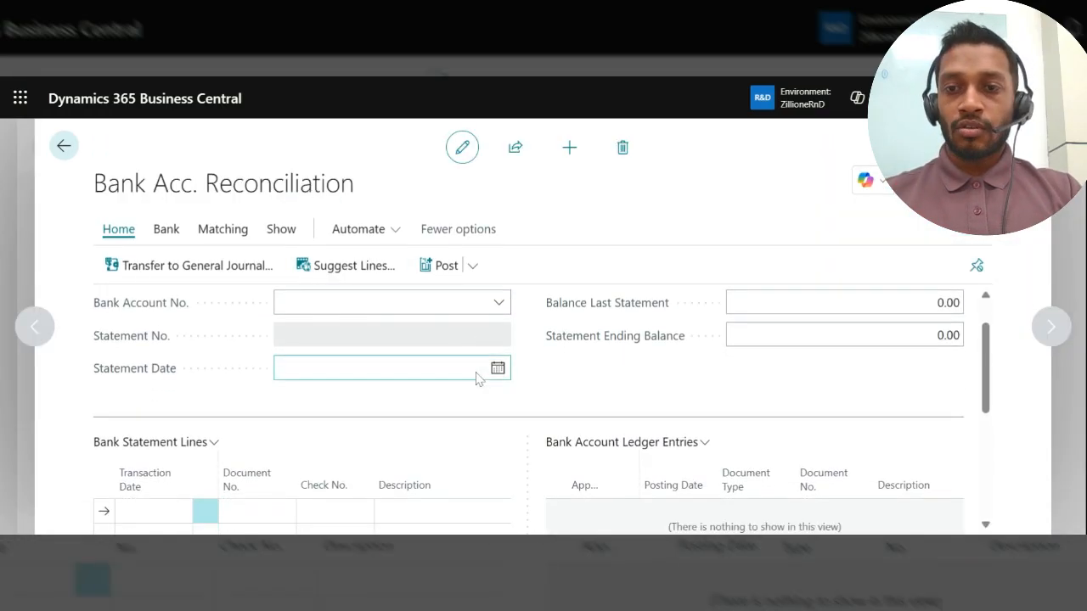
pyautogui.click(497, 320)
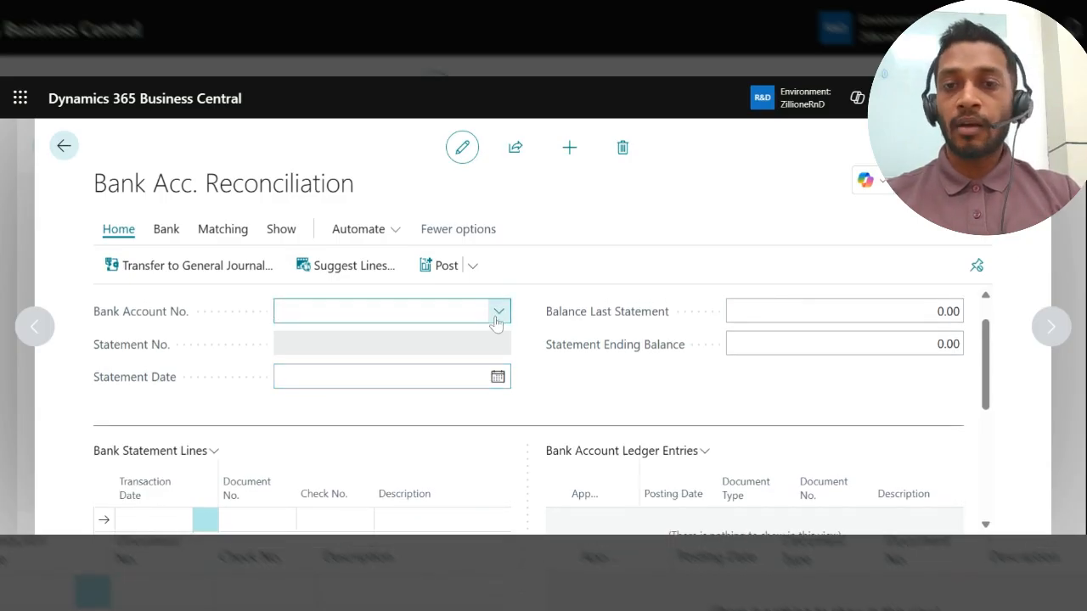
pyautogui.click(499, 312)
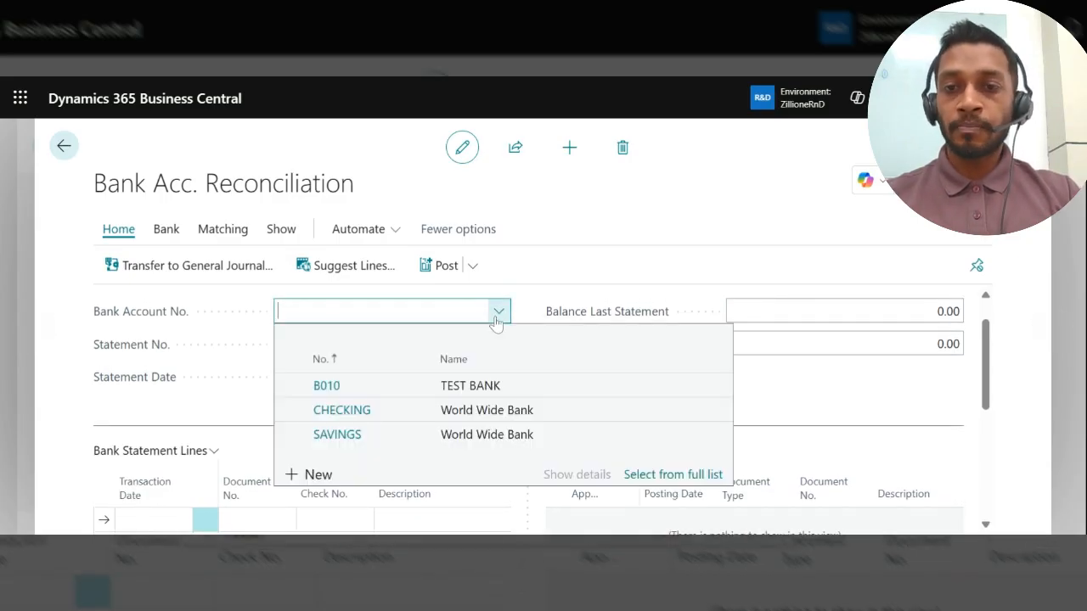
pyautogui.click(465, 392)
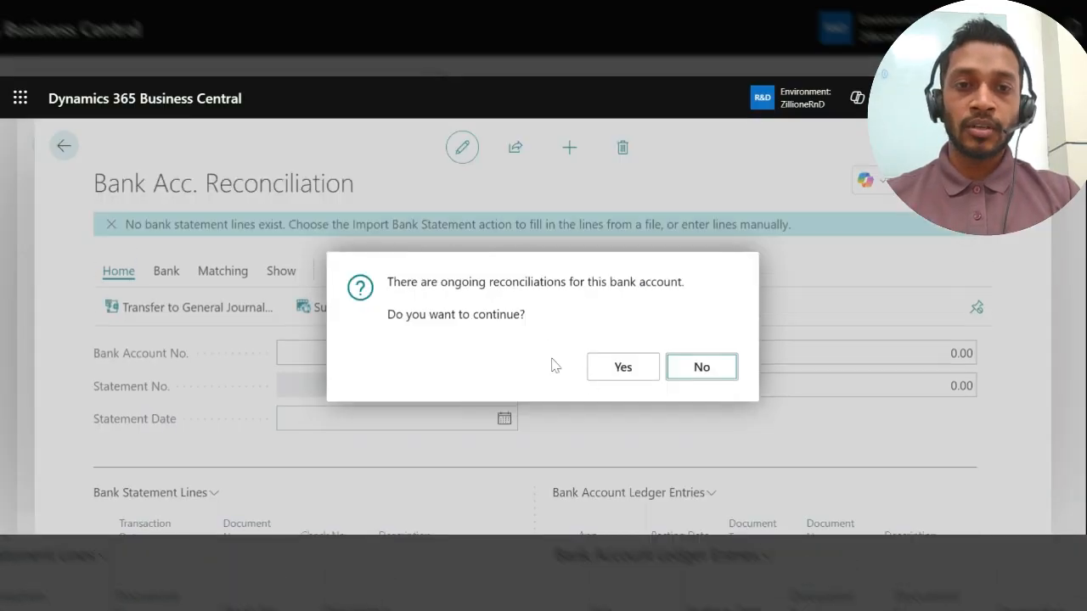
pyautogui.click(617, 383)
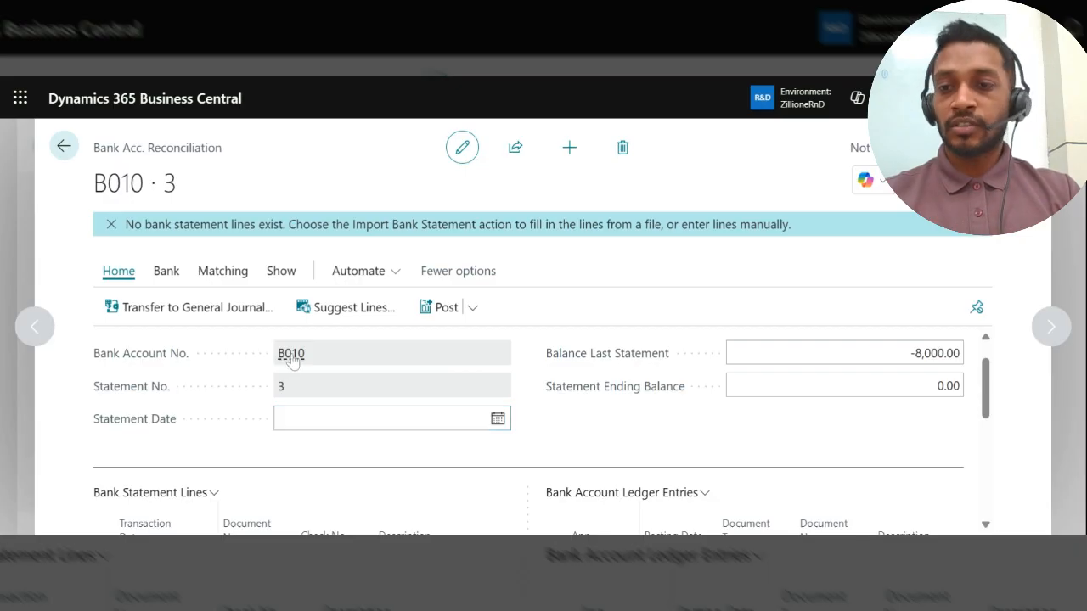
# Step: Check the Last Statement No. in the posting details of TEST BANK's account card against the new reconciliation's Statement No
pyautogui.moveTo(288, 358)
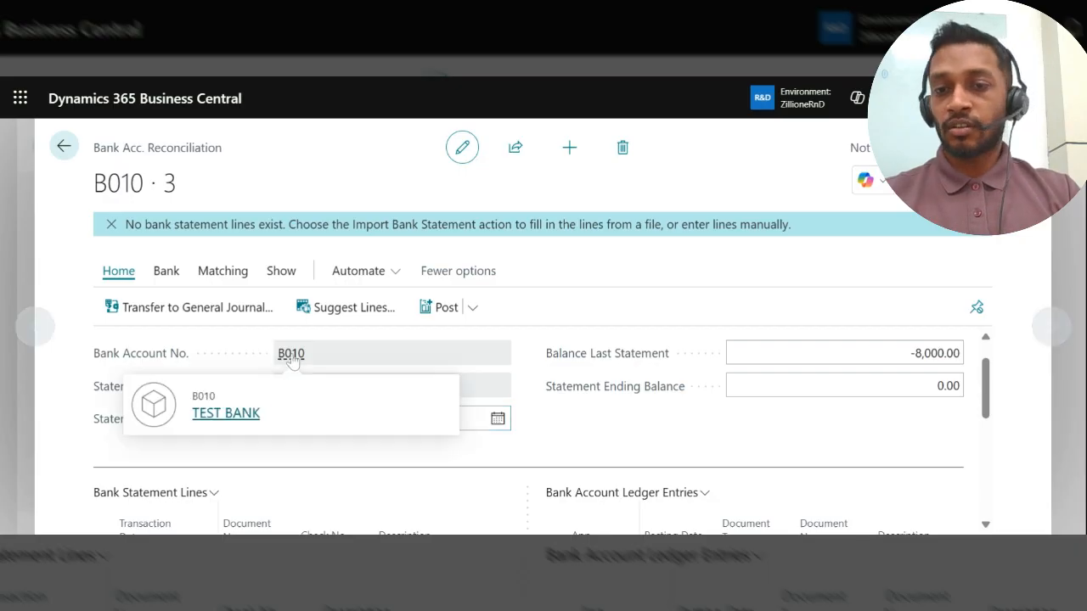
pyautogui.click(236, 421)
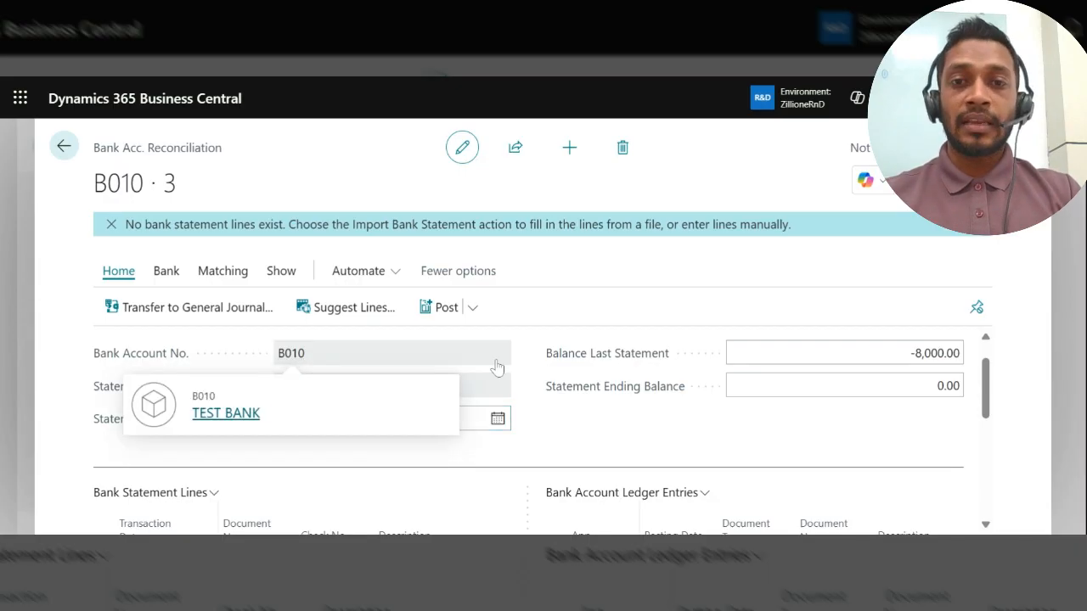
pyautogui.scroll(-15, 499, 361)
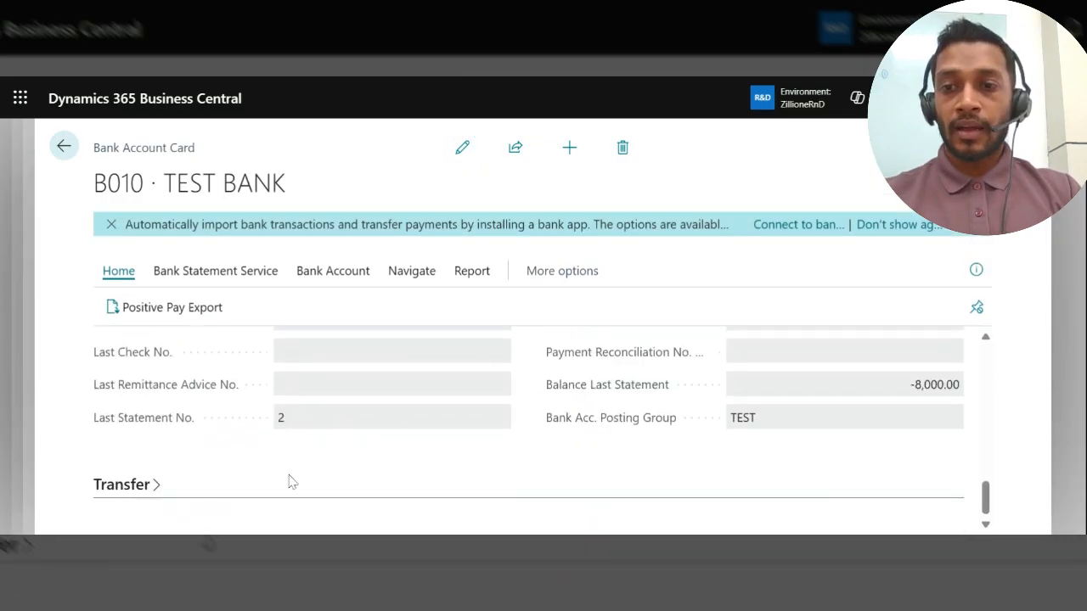
pyautogui.scroll(1, 289, 482)
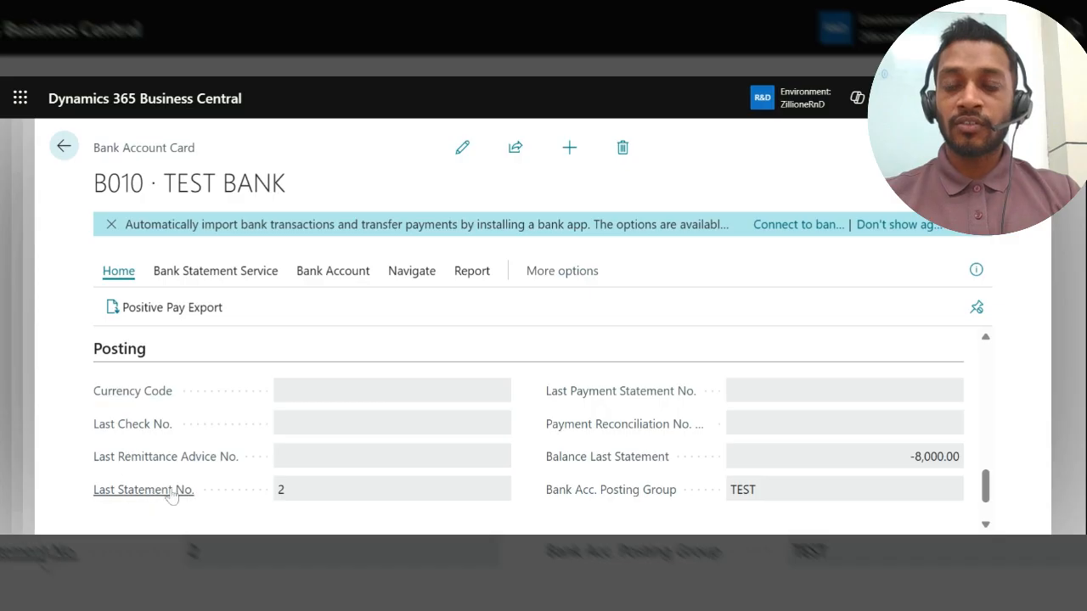
pyautogui.moveTo(148, 499)
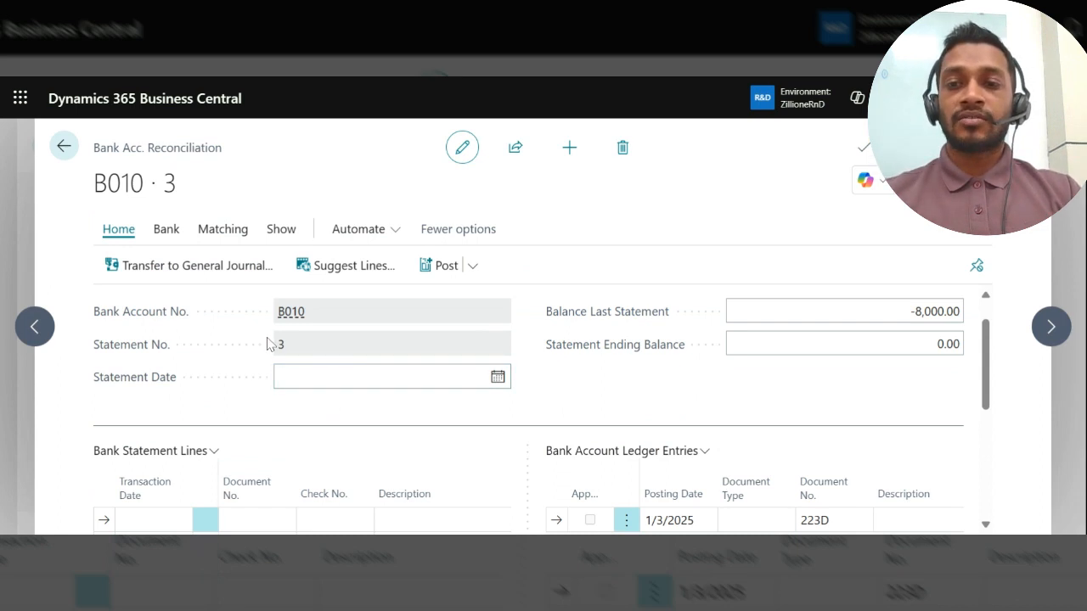
pyautogui.scroll(1, 354, 346)
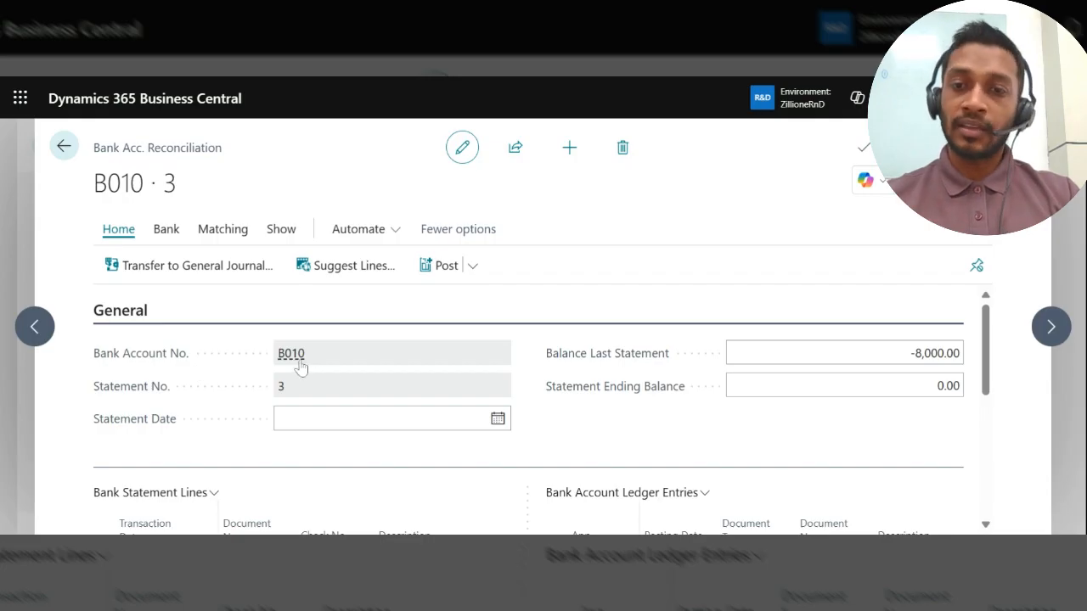
pyautogui.moveTo(175, 365)
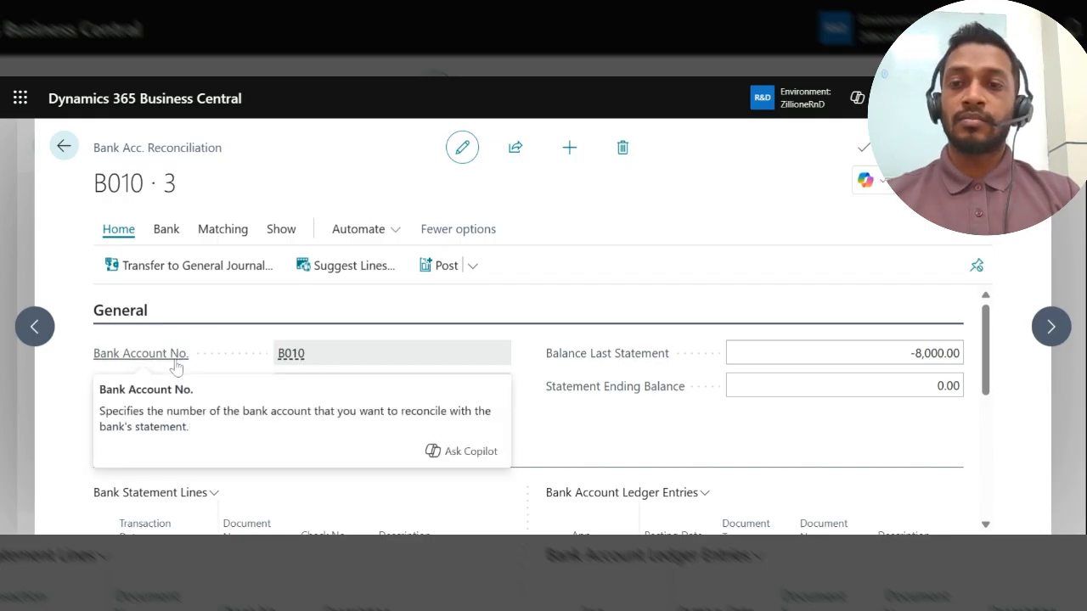
pyautogui.moveTo(141, 392)
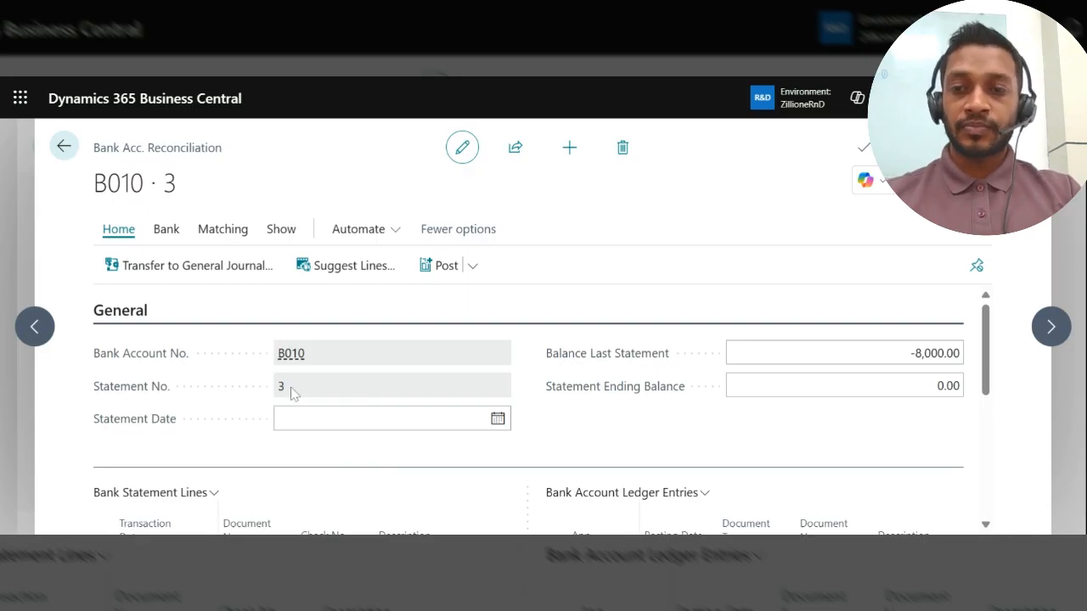
# Step: Return to the reconciliation list and open the World Wide Bank CHECKING reconciliation
pyautogui.press('Escape')
pyautogui.click(219, 344)
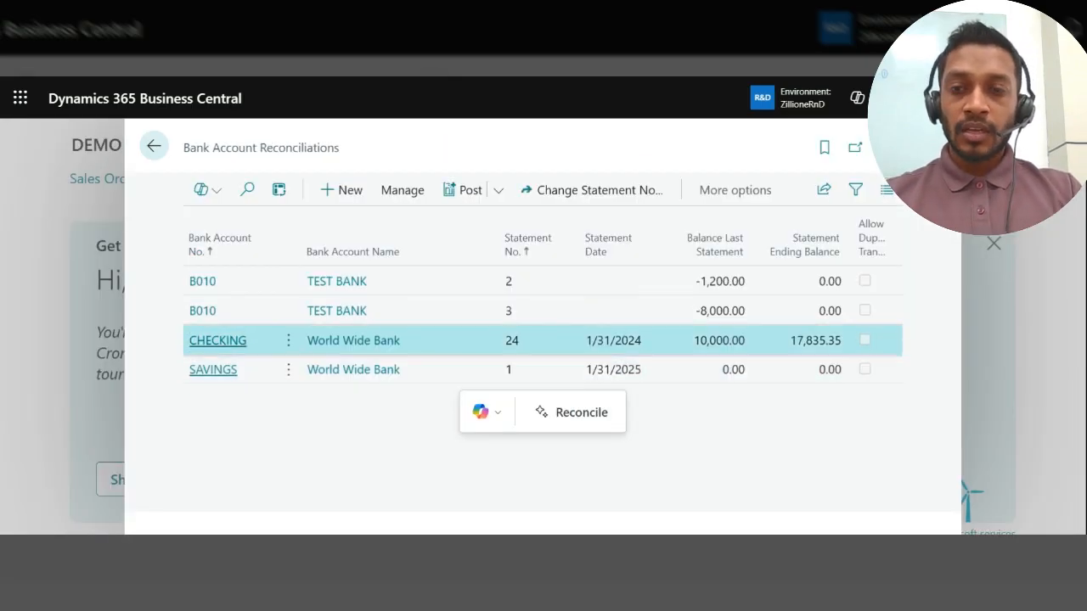
pyautogui.click(318, 342)
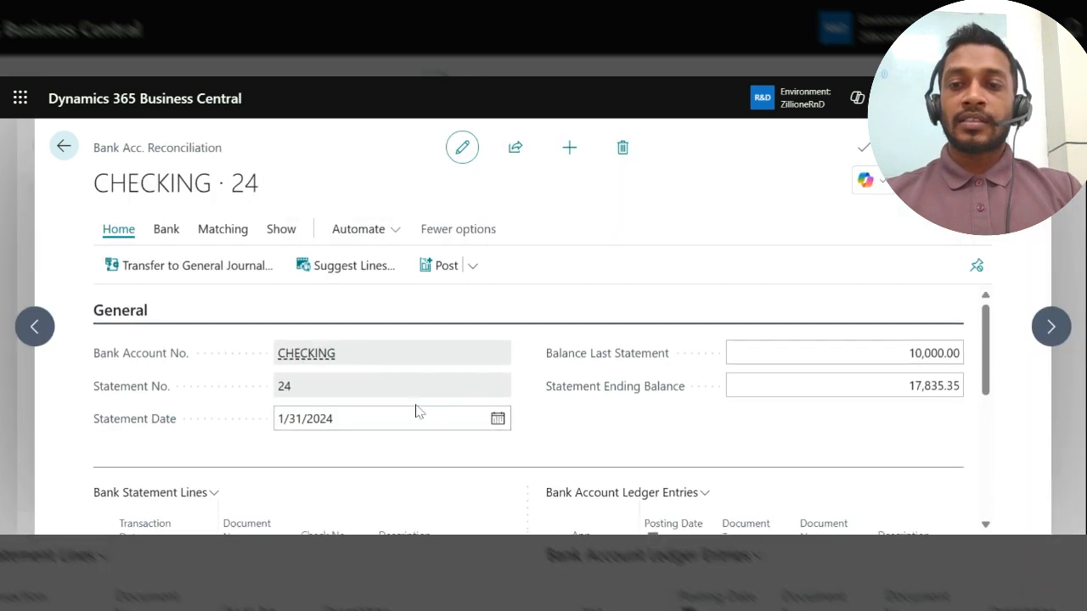
# Step: Examine the Statement Date and Statement Ending Balance of the CHECKING reconciliation
pyautogui.click(350, 419)
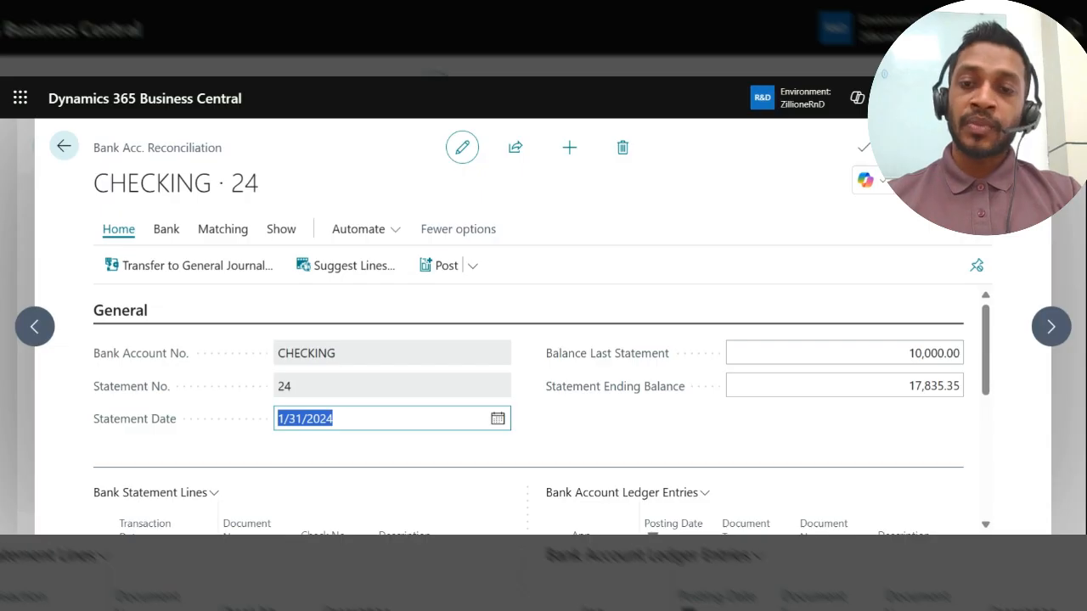
pyautogui.click(334, 419)
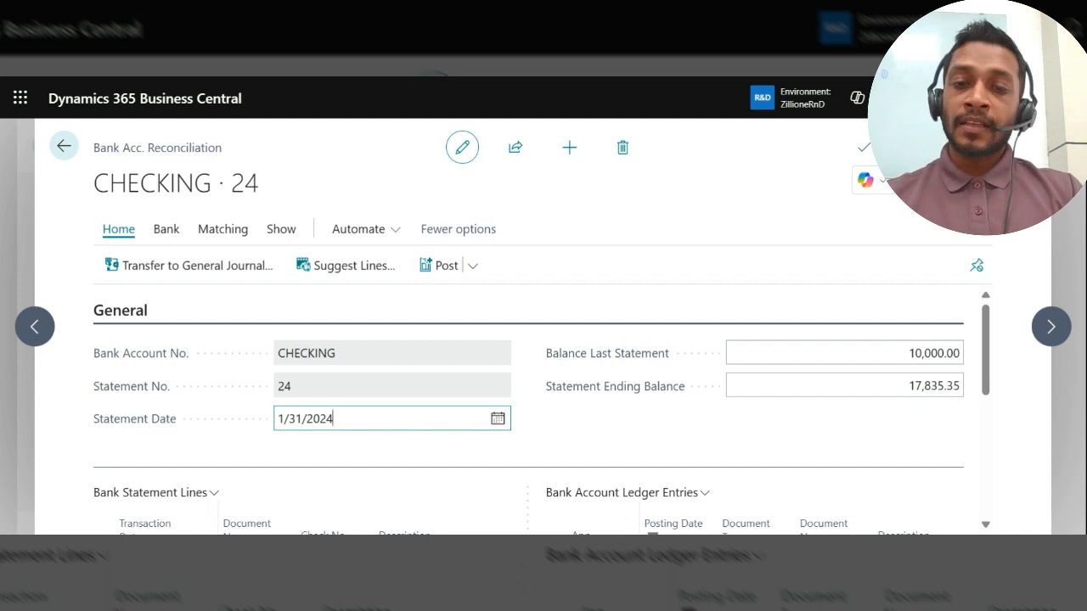
pyautogui.click(588, 414)
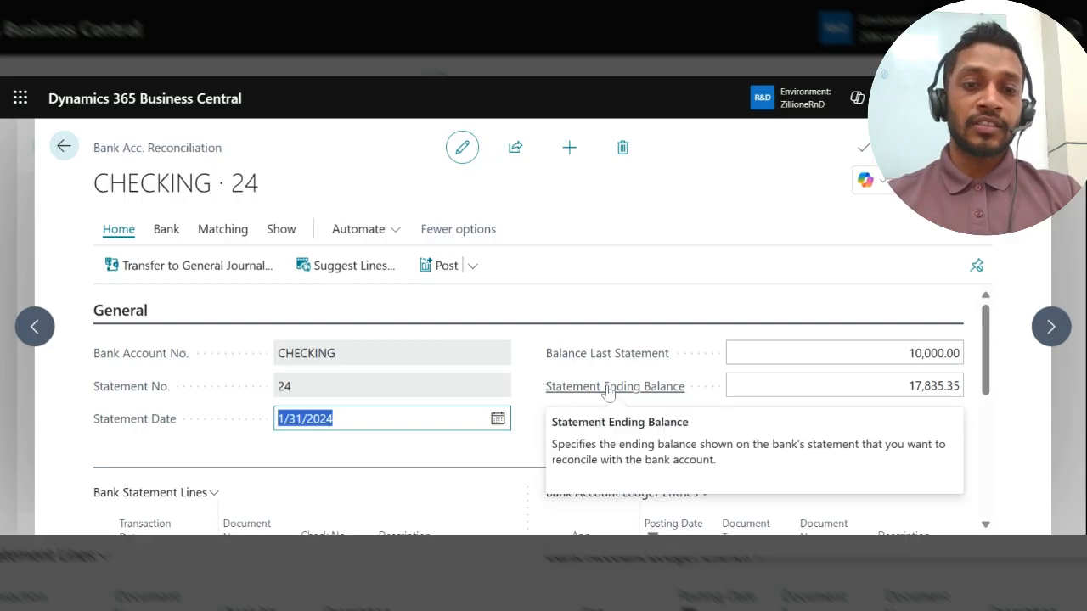
pyautogui.click(932, 386)
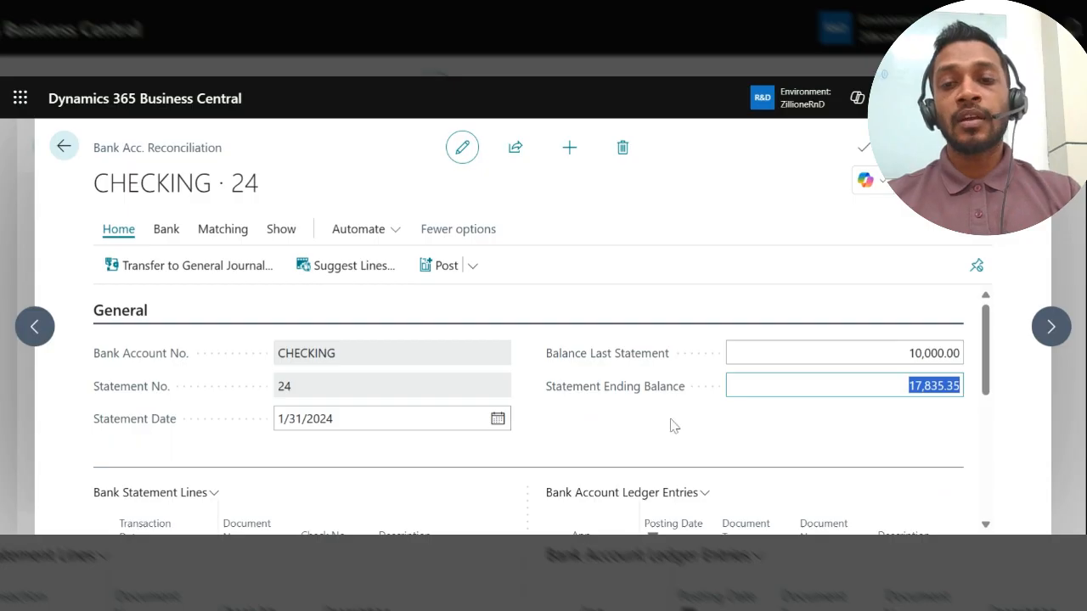
pyautogui.click(408, 419)
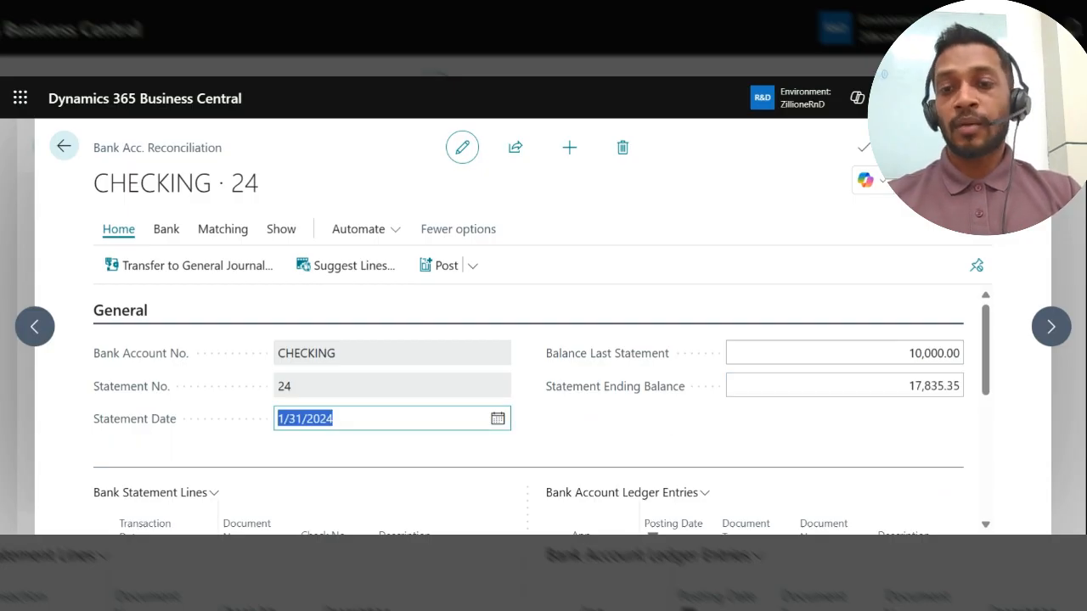
pyautogui.click(335, 419)
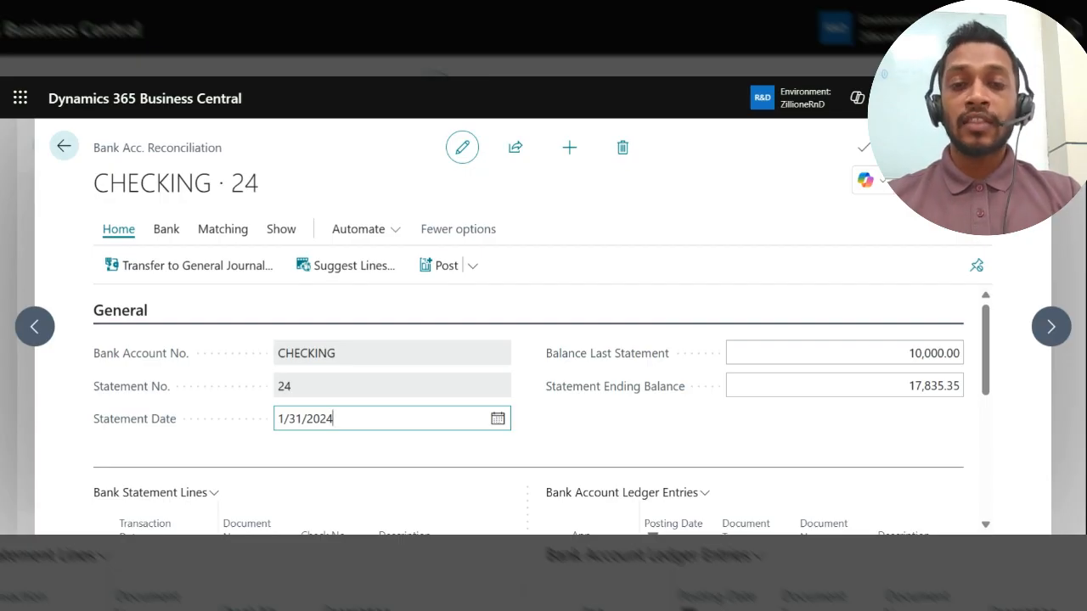
pyautogui.click(933, 386)
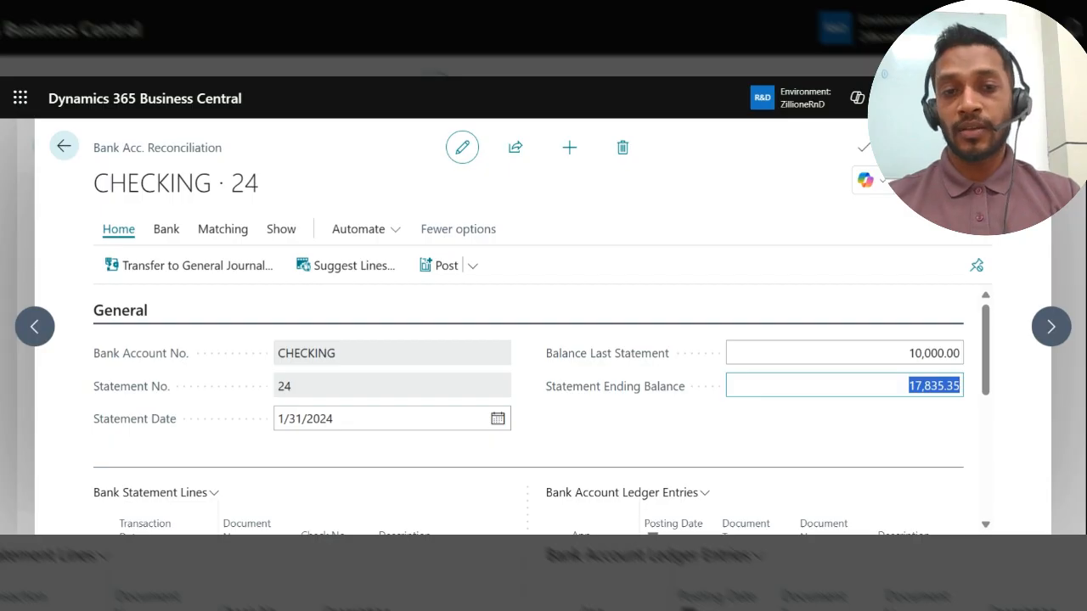
pyautogui.click(908, 386)
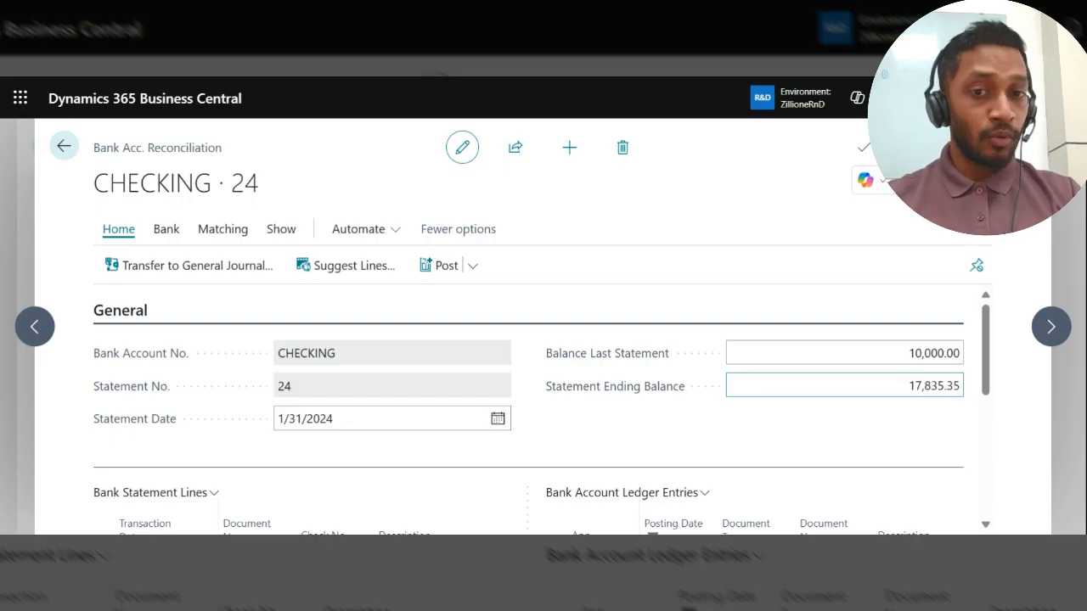
# Step: Read the description of the Balance Last Statement field and examine its amount in the CHECKING reconciliation
pyautogui.moveTo(629, 363)
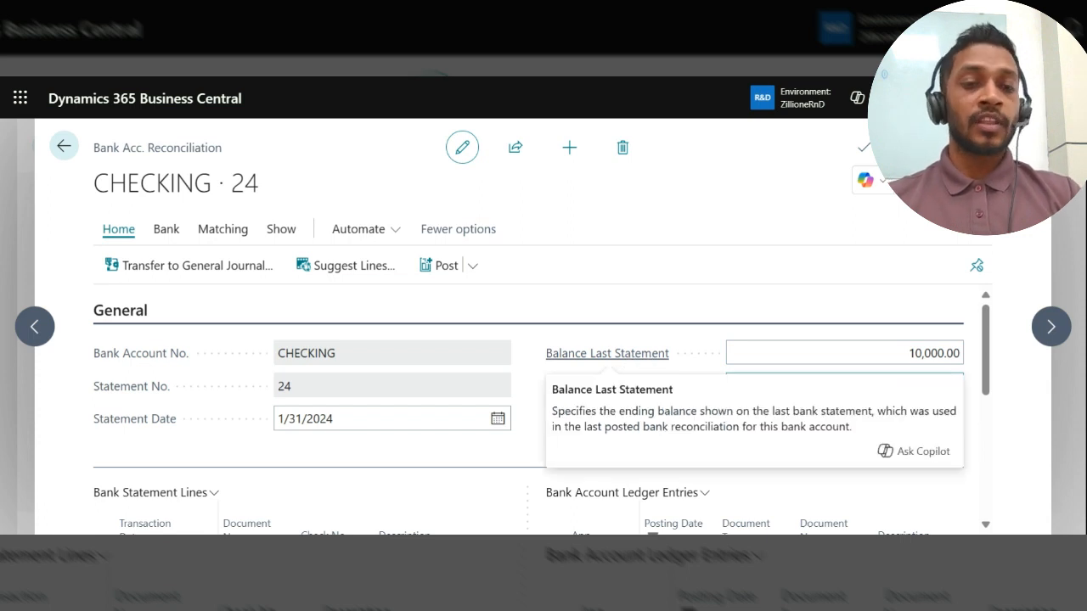
pyautogui.click(958, 353)
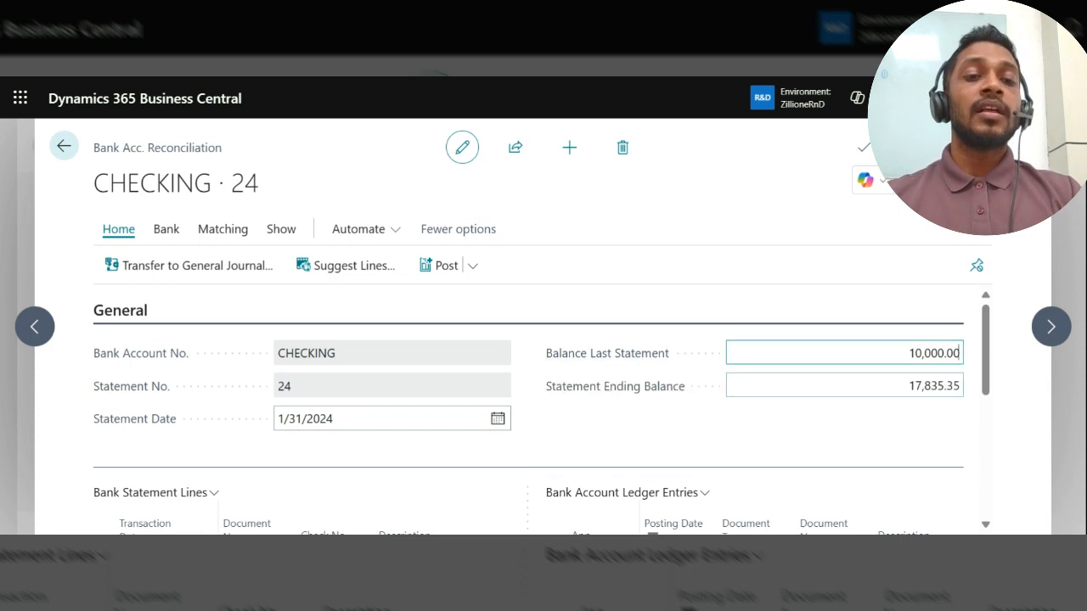
pyautogui.hotkey('ctrl', 'a')
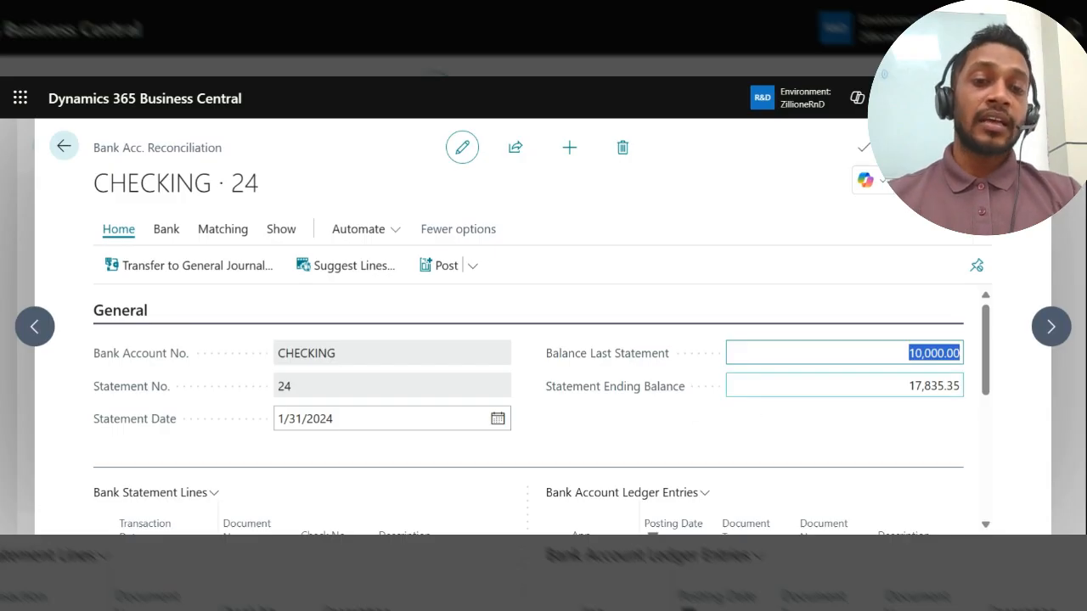
# Step: Compare the Statement Ending Balance with the Balance Last Statement in the CHECKING reconciliation
pyautogui.click(905, 385)
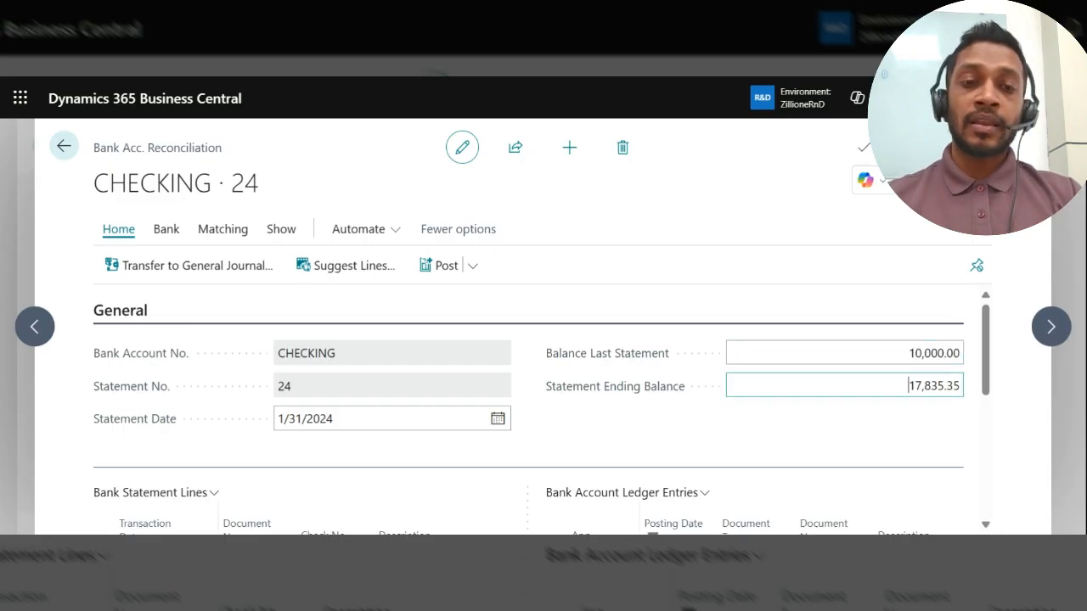
pyautogui.hotkey('ctrl', 'a')
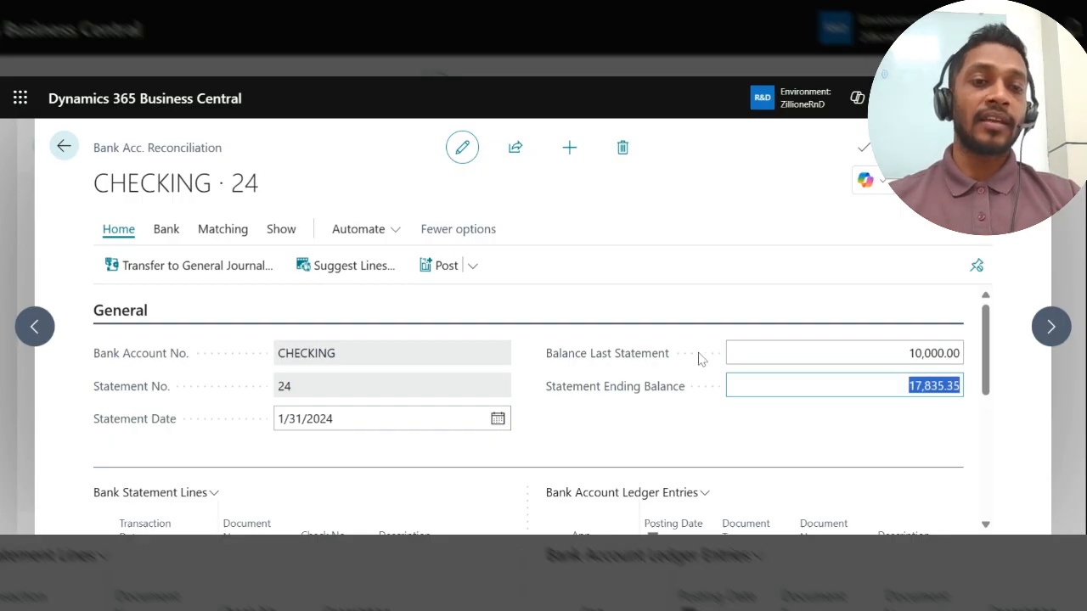
pyautogui.hotkey('shift', 'Tab')
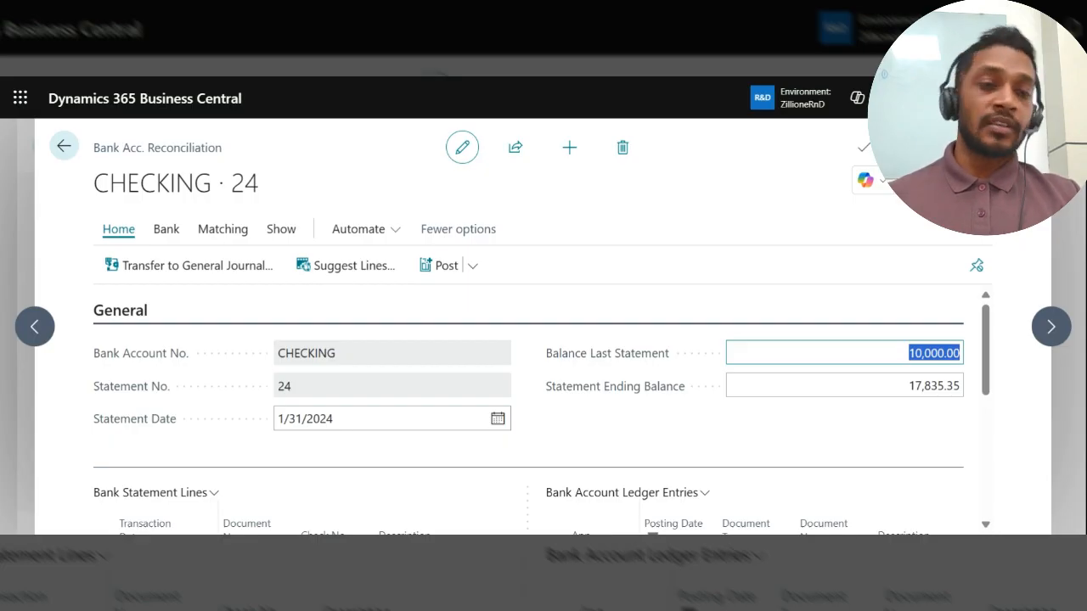
# Step: Examine the bank statement lines and bank account ledger entries against the Statement Date of the CHECKING reconciliation
pyautogui.scroll(-2, 548, 365)
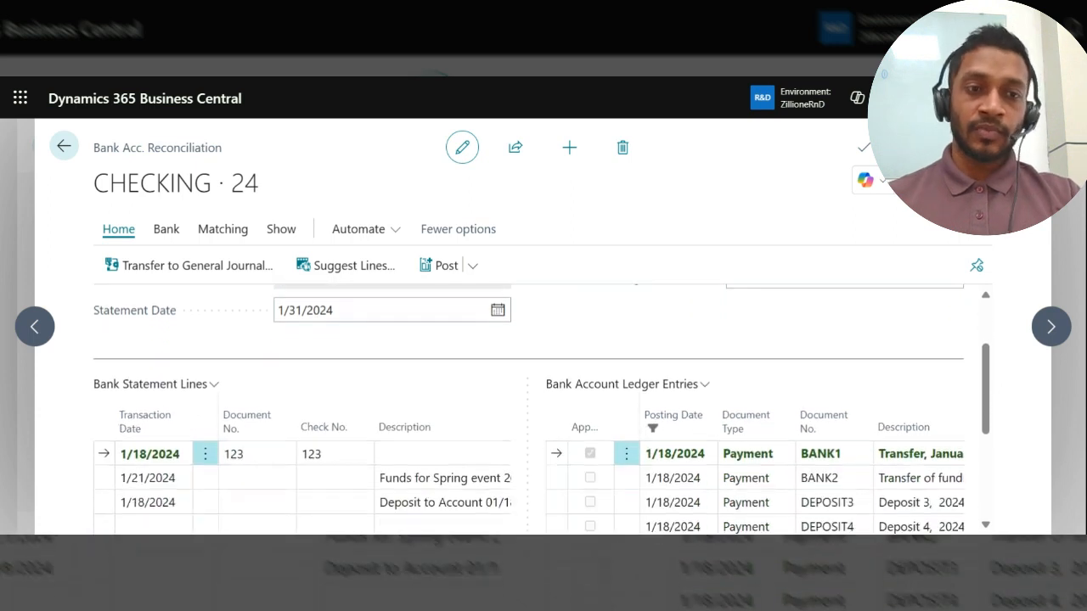
pyautogui.scroll(1, 548, 365)
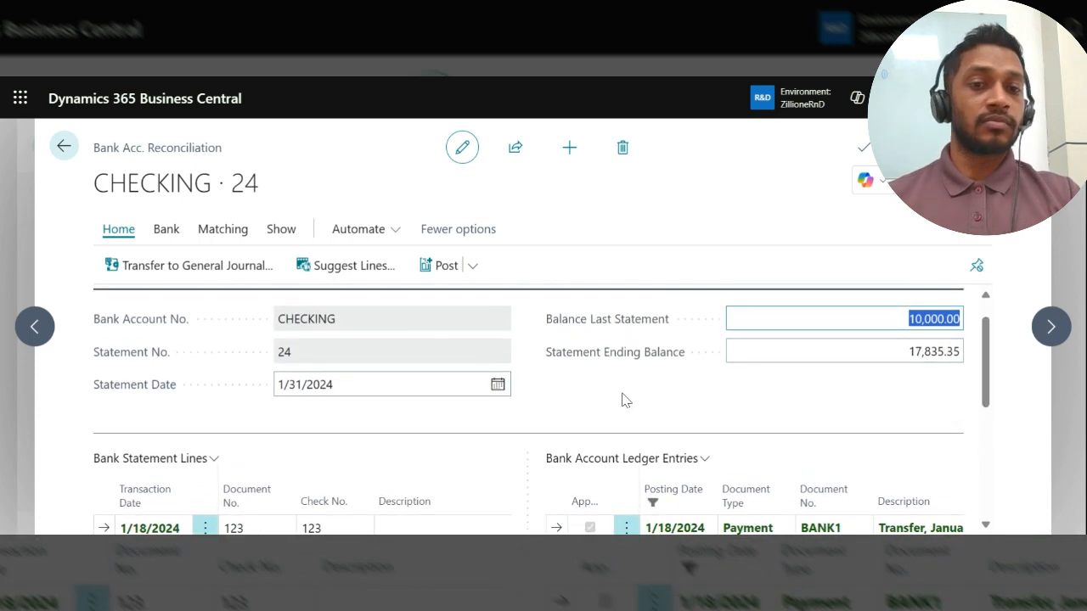
pyautogui.scroll(-3, 624, 400)
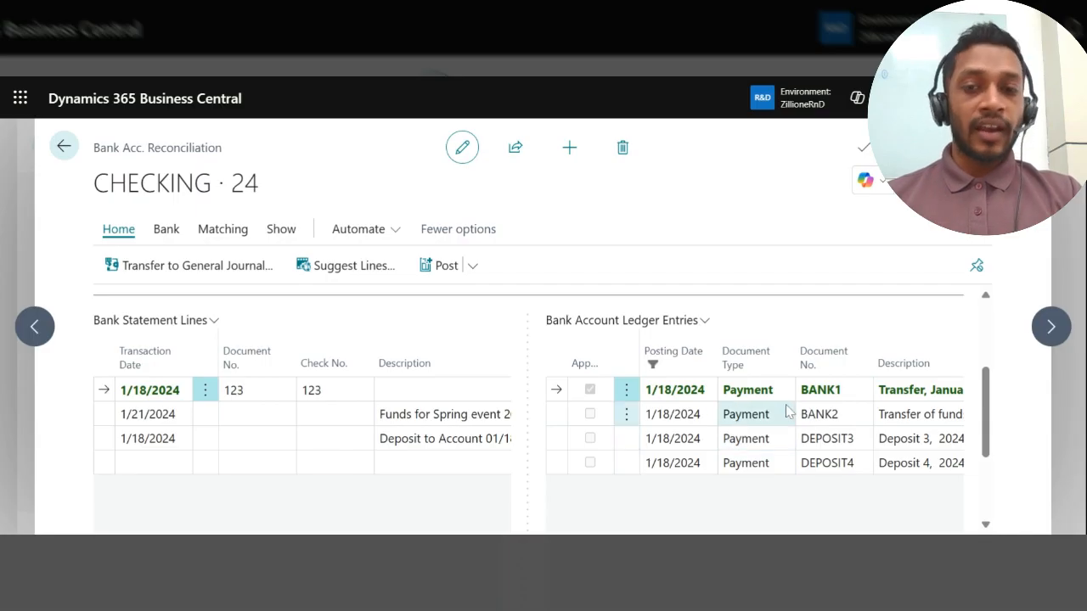
pyautogui.scroll(2, 788, 411)
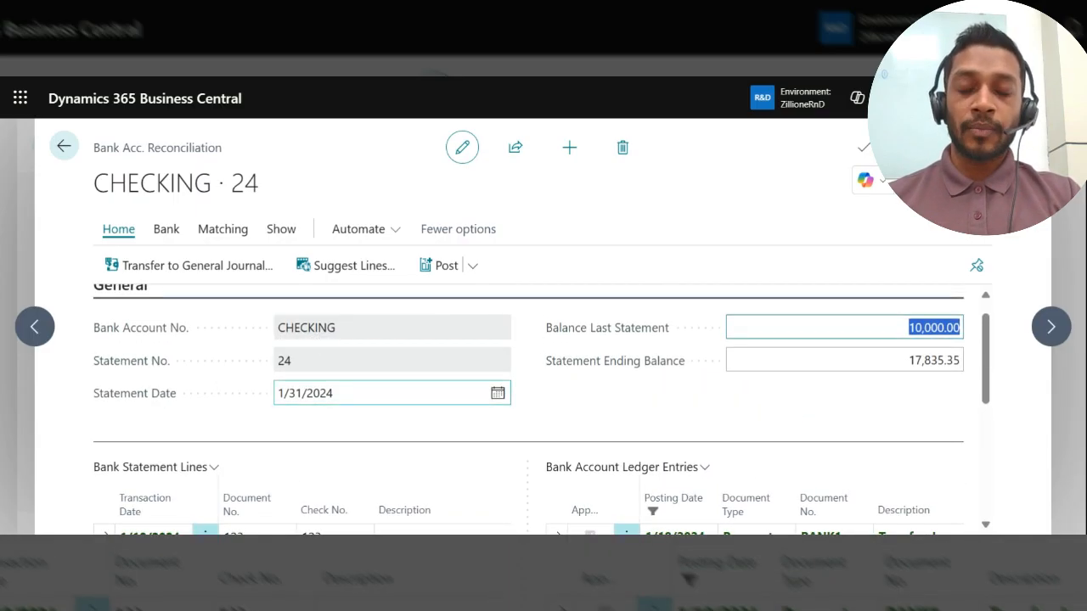
pyautogui.scroll(-1, 387, 383)
pyautogui.click(336, 355)
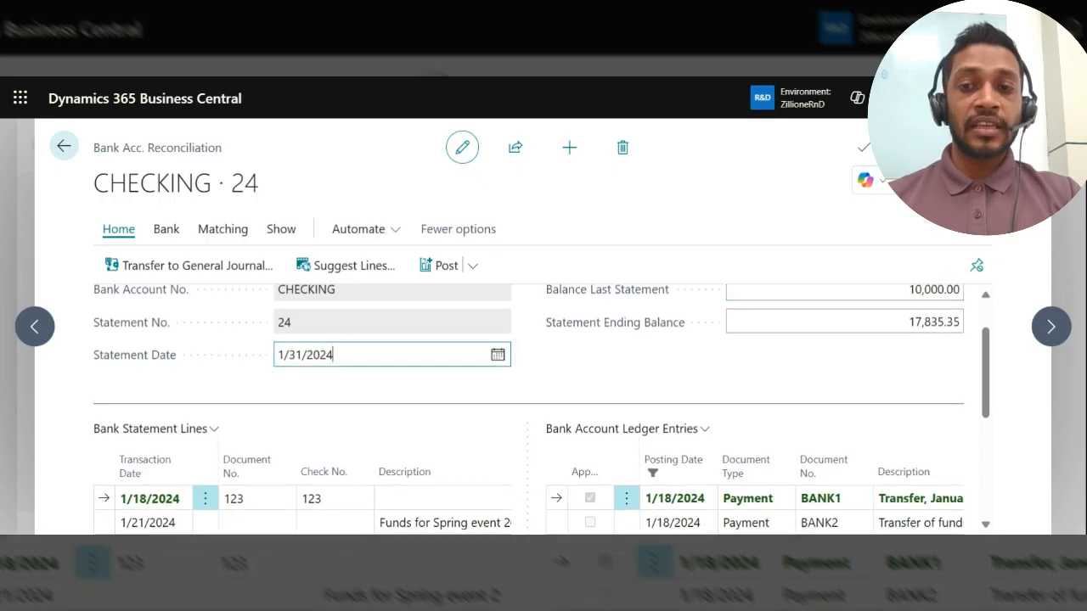
pyautogui.scroll(-1, 387, 383)
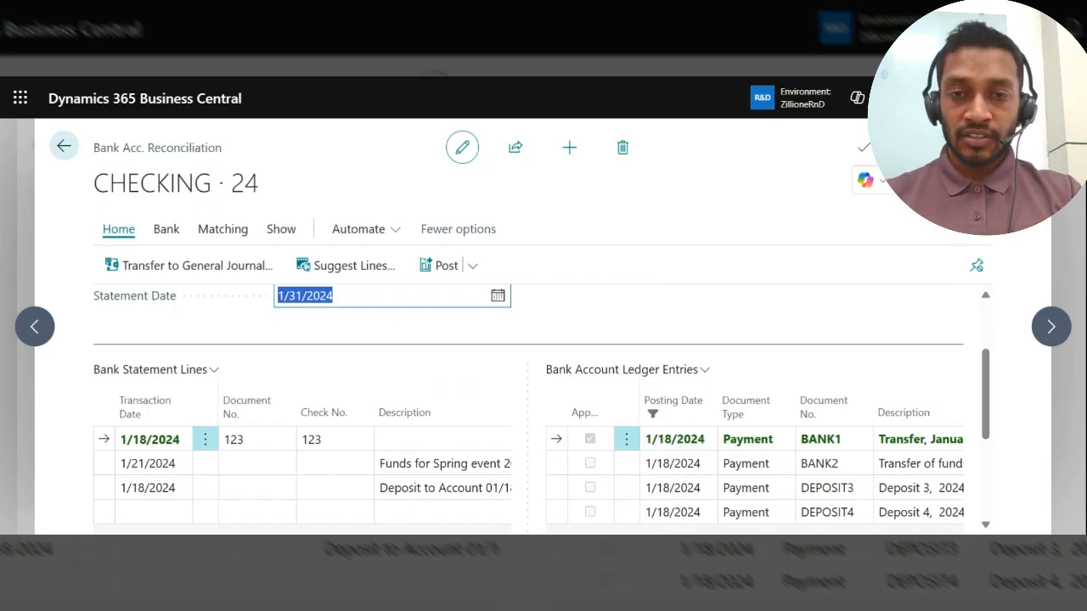
pyautogui.click(402, 297)
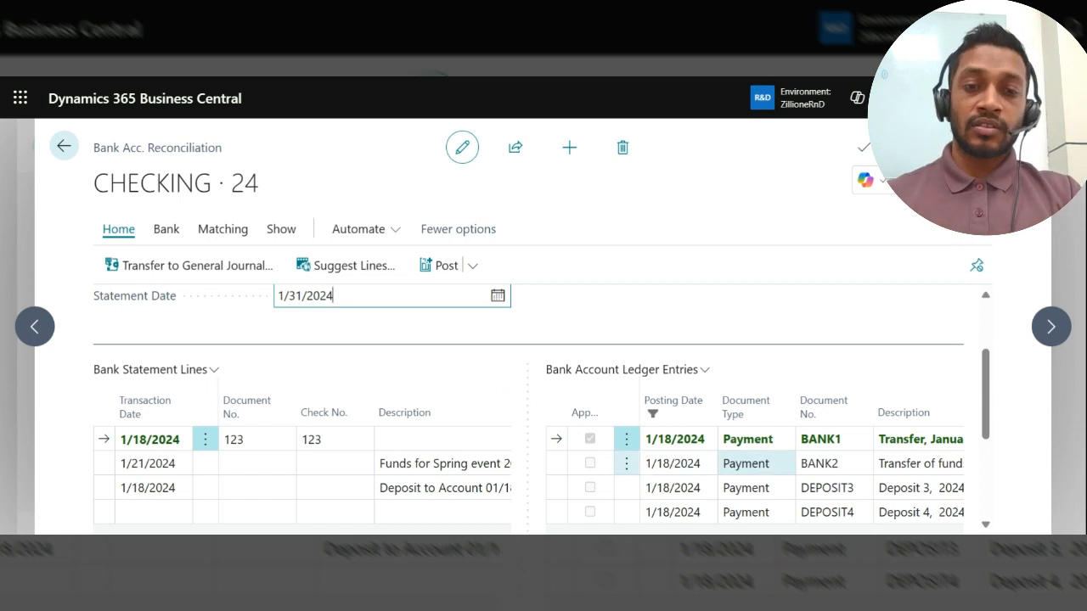
pyautogui.scroll(-1, 755, 473)
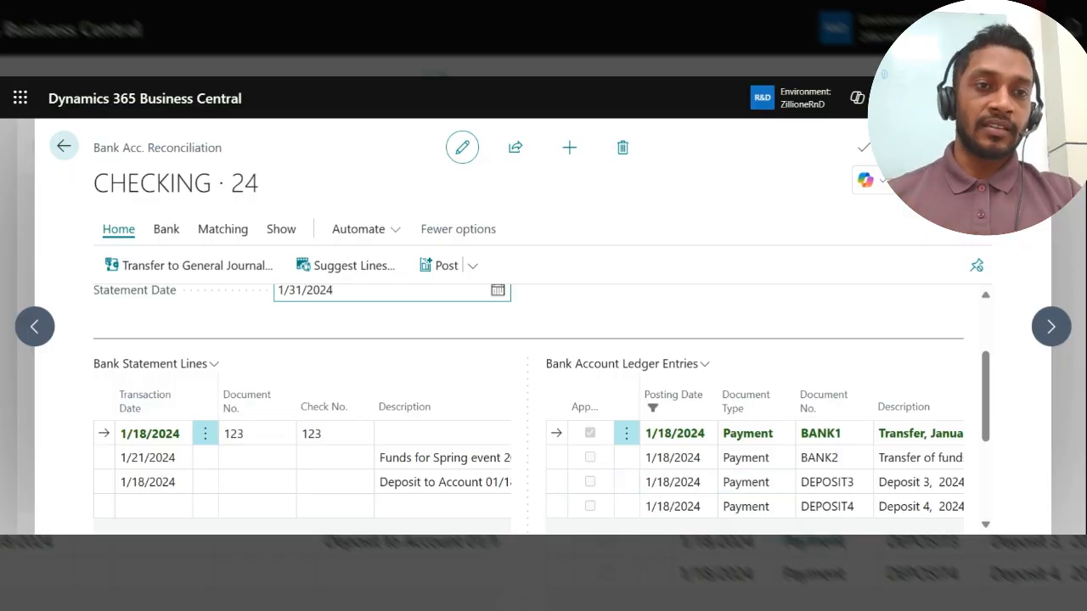
# Step: Search for "bank led en" and open the Bank Account Ledger Entries page
pyautogui.hotkey('alt', 'q')
pyautogui.write('ba')
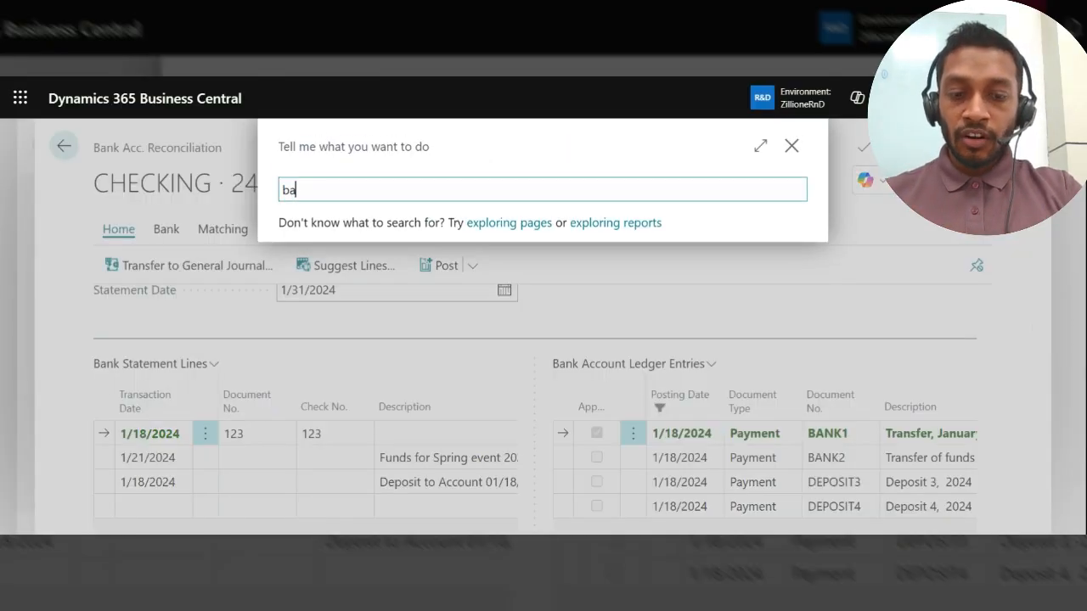
pyautogui.write('nk l')
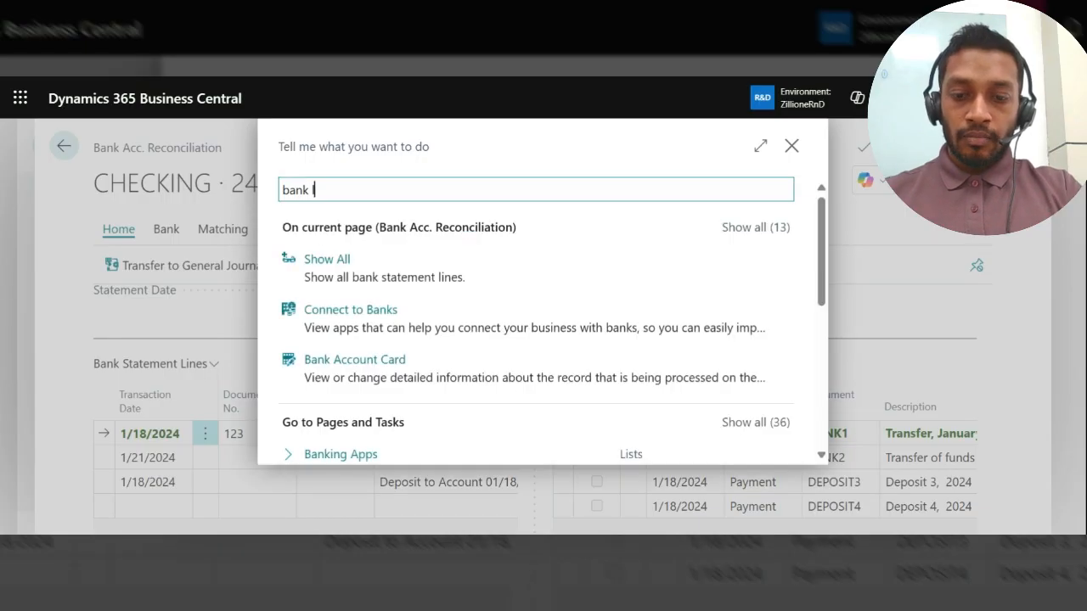
pyautogui.write('ed en')
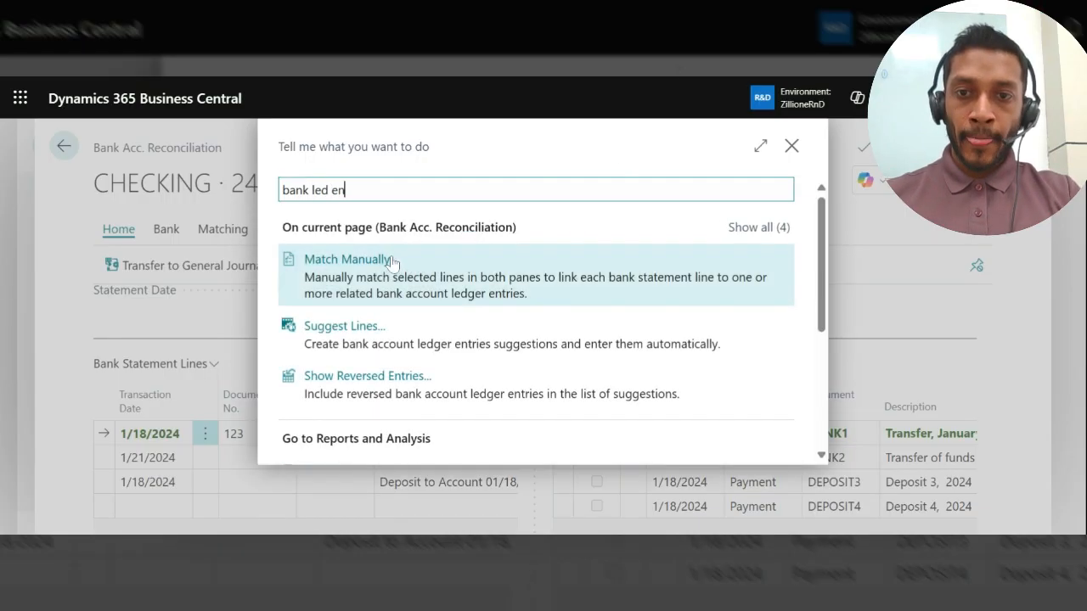
pyautogui.scroll(-1, 362, 351)
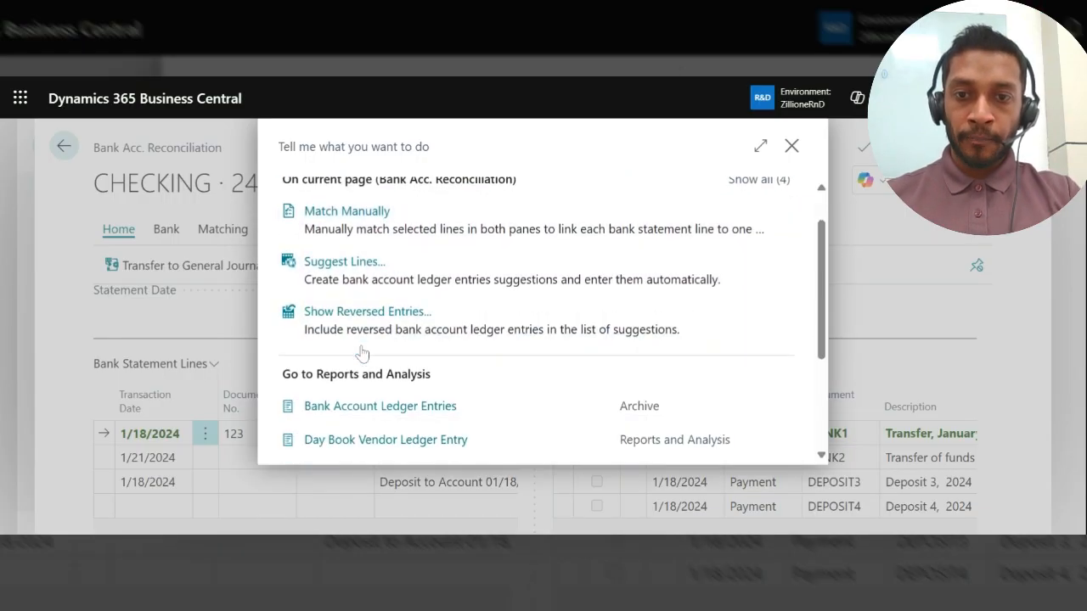
pyautogui.click(383, 408)
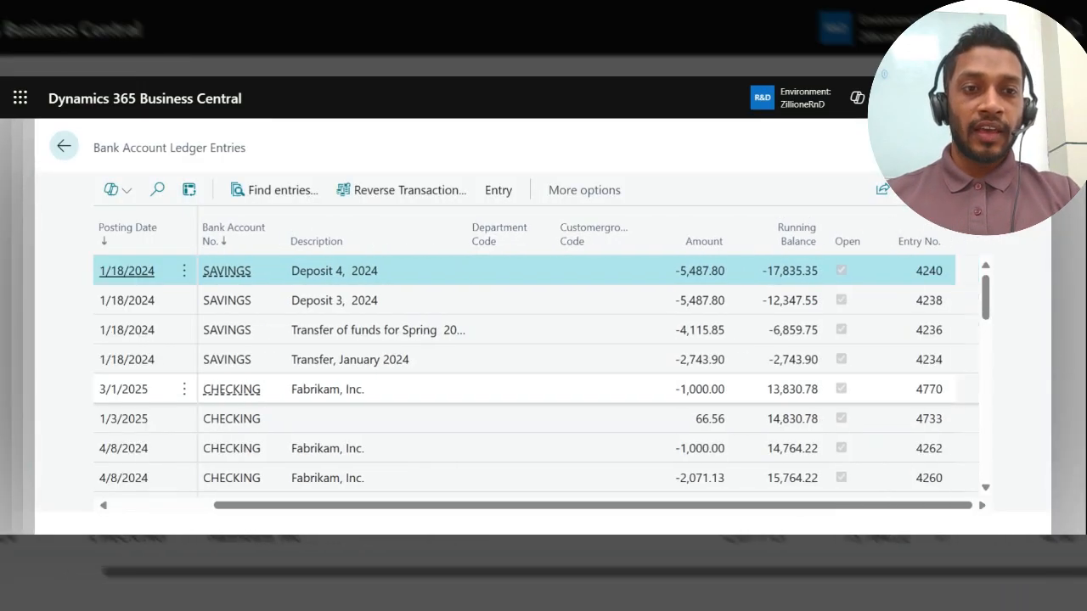
# Step: Compare the Open status of the SAVINGS, CHECKING and B010 ledger entries, and return to the CHECKING reconciliation
pyautogui.moveTo(850, 247)
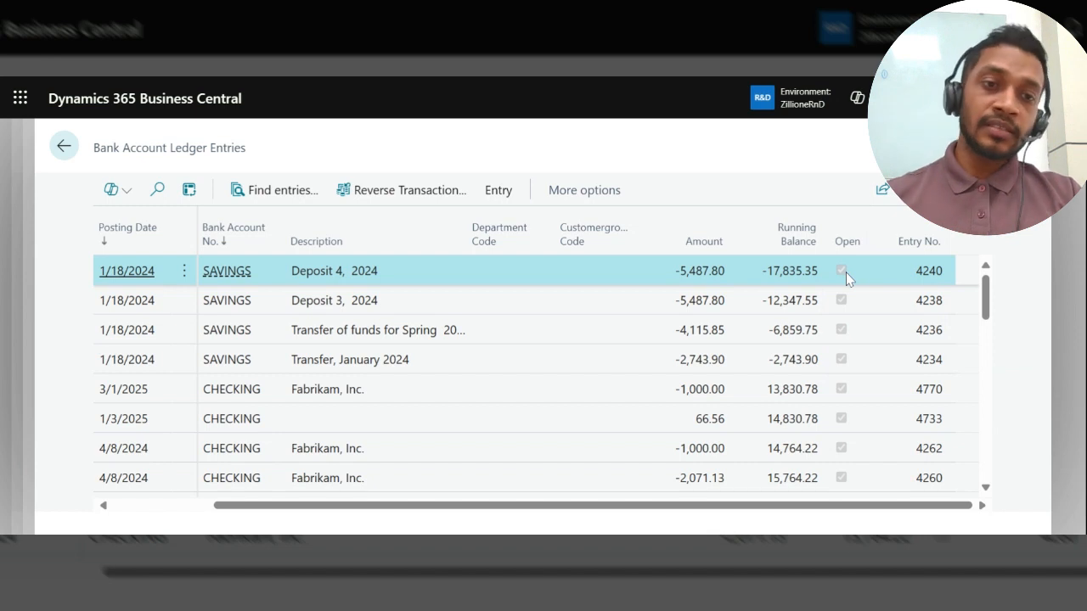
pyautogui.scroll(-5, 846, 278)
pyautogui.scroll(-1, 850, 297)
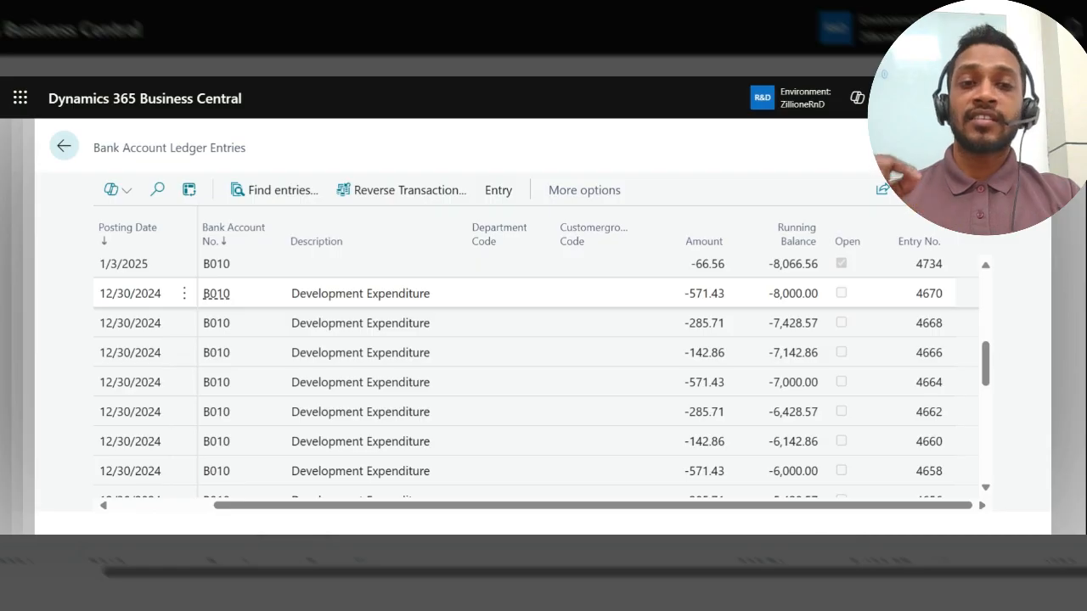
pyautogui.click(846, 306)
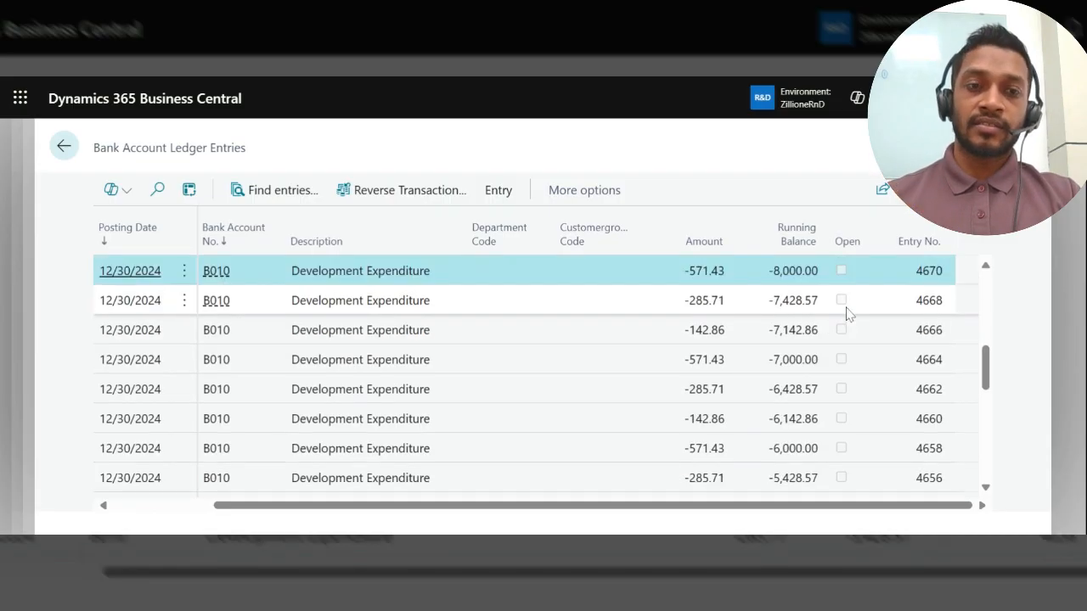
pyautogui.scroll(1, 845, 314)
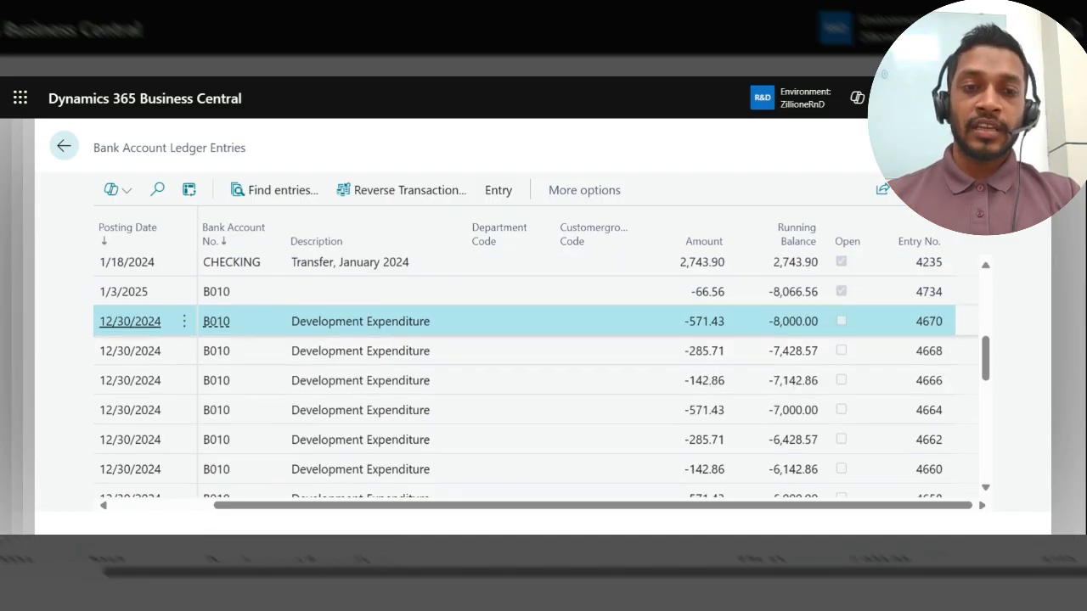
pyautogui.press('Escape')
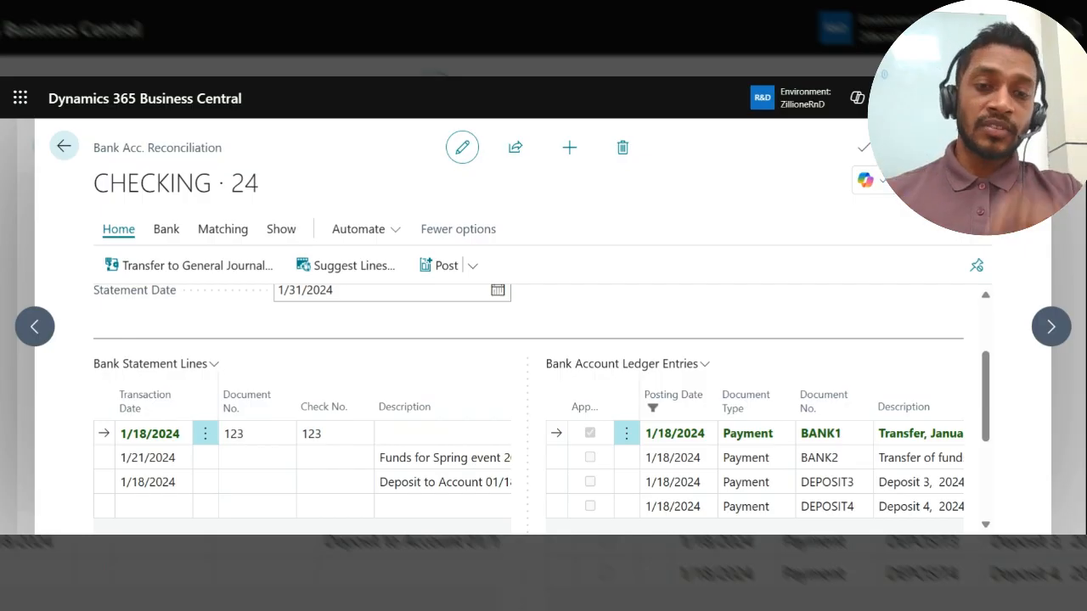
# Step: Review the transaction date, document number and check number of the bank statement lines alongside the ledger entries
pyautogui.scroll(-1, 694, 467)
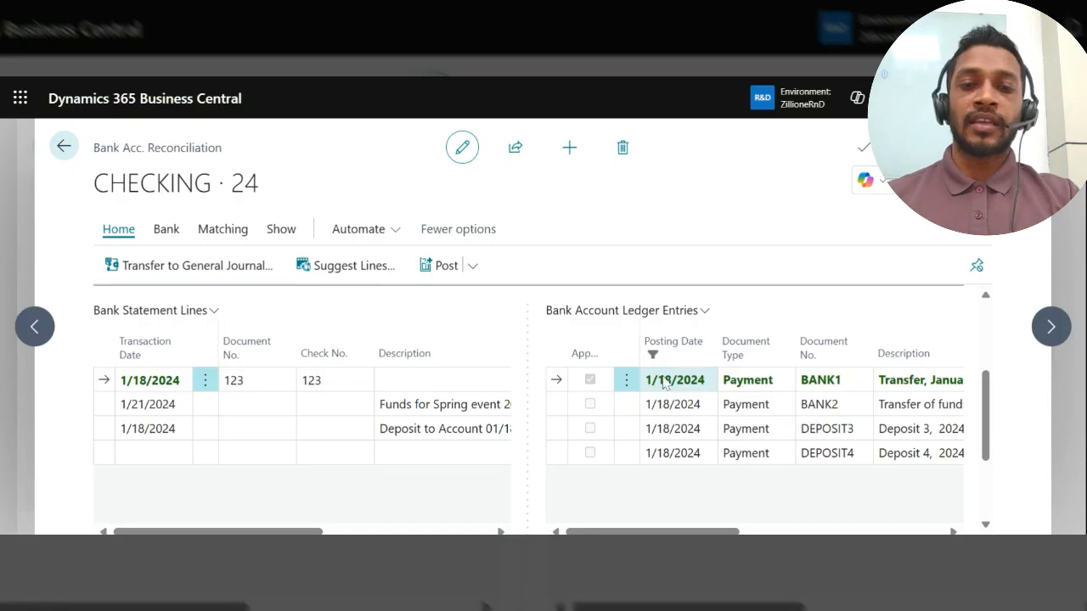
pyautogui.scroll(2, 663, 384)
pyautogui.scroll(-1, 403, 381)
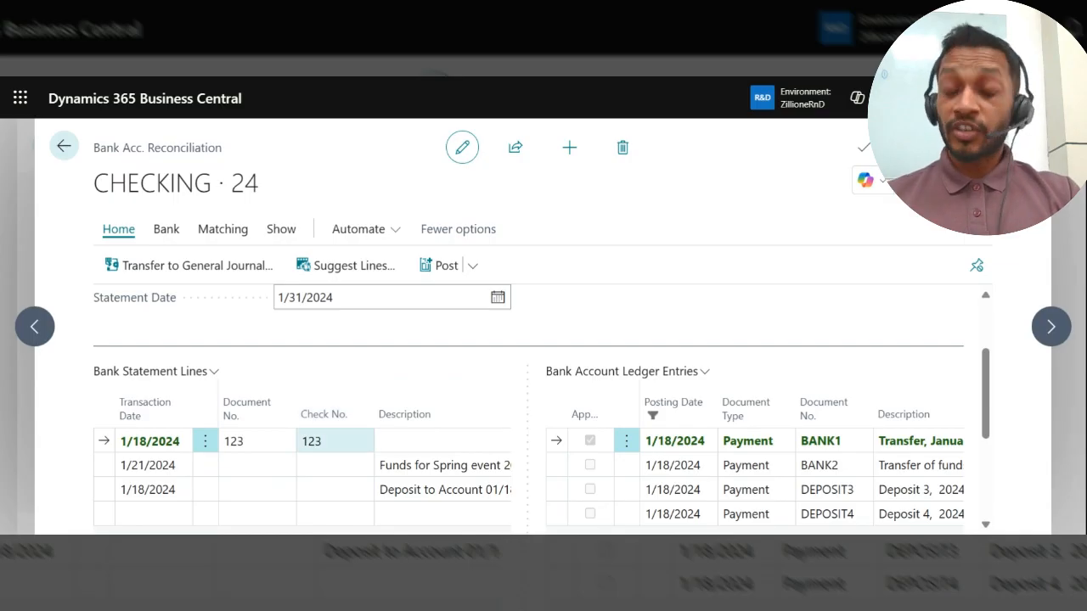
pyautogui.click(310, 441)
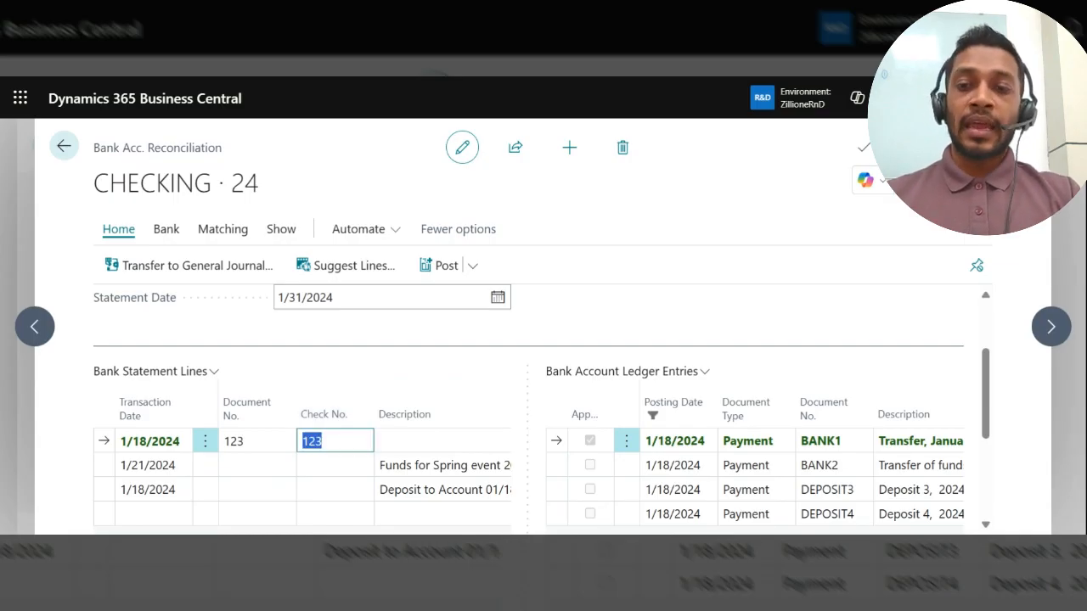
pyautogui.click(144, 440)
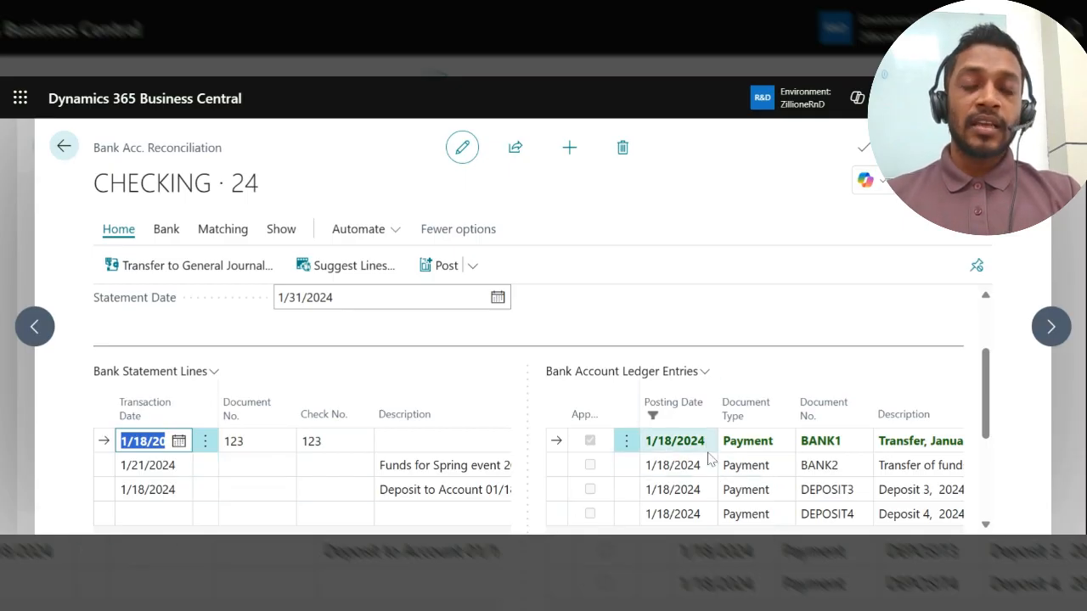
pyautogui.click(257, 465)
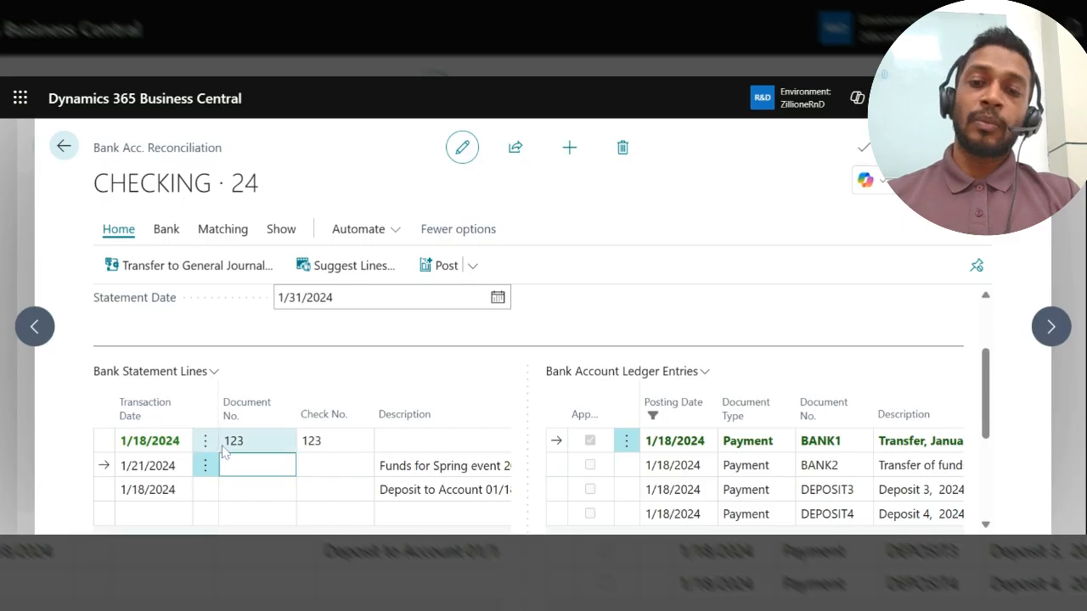
# Step: Remove the match from the 1/18/2024 bank statement line with document number 123
pyautogui.scroll(-1, 255, 472)
pyautogui.click(243, 428)
pyautogui.click(223, 228)
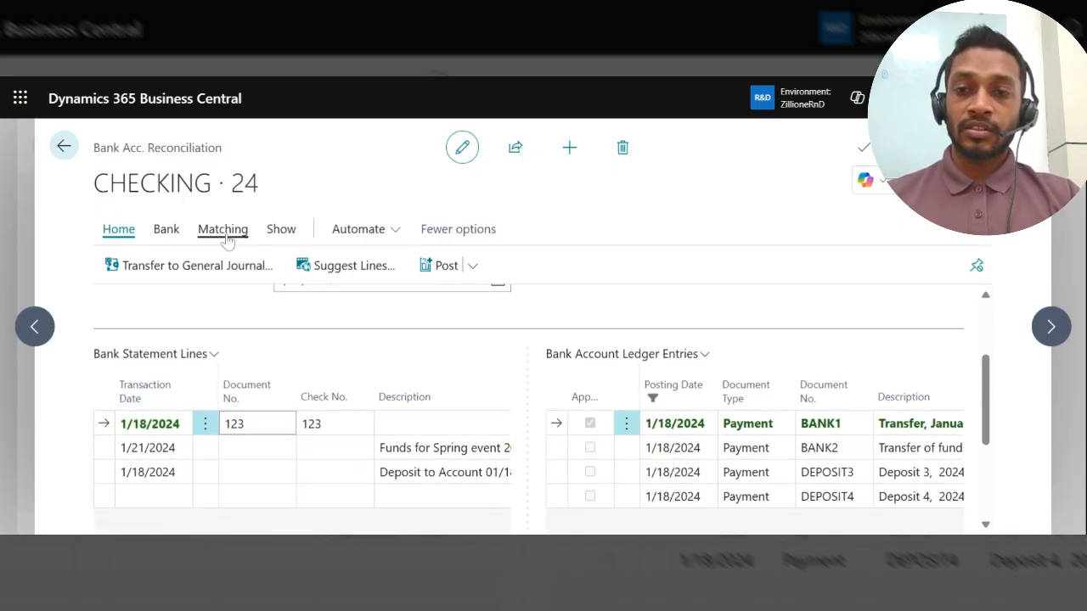
pyautogui.click(431, 264)
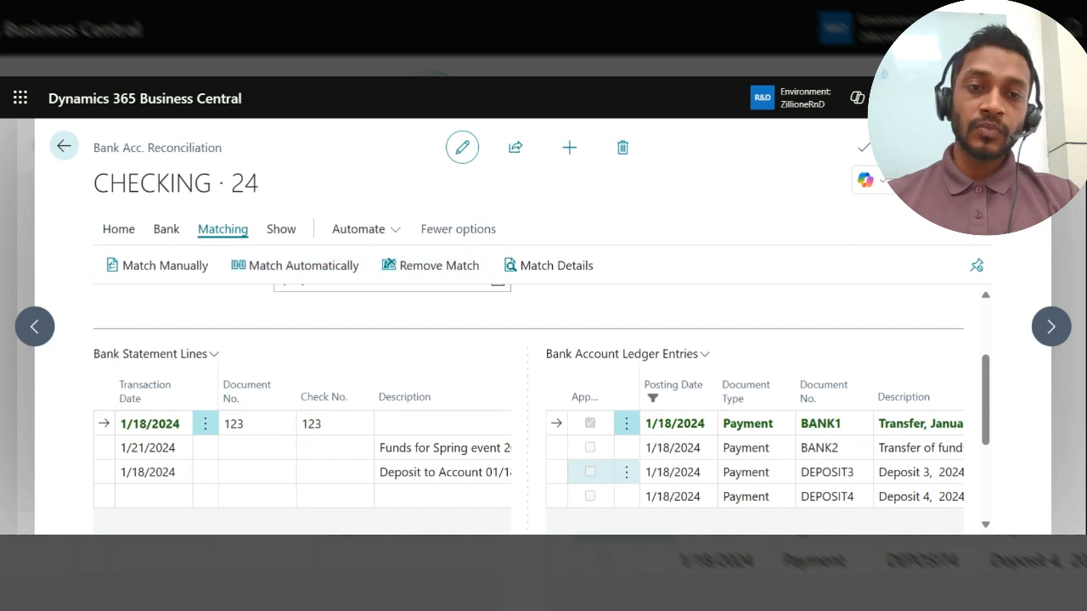
# Step: Examine the balance totals below both line lists and read the description of the Balance Last Statement field
pyautogui.scroll(-5, 529, 408)
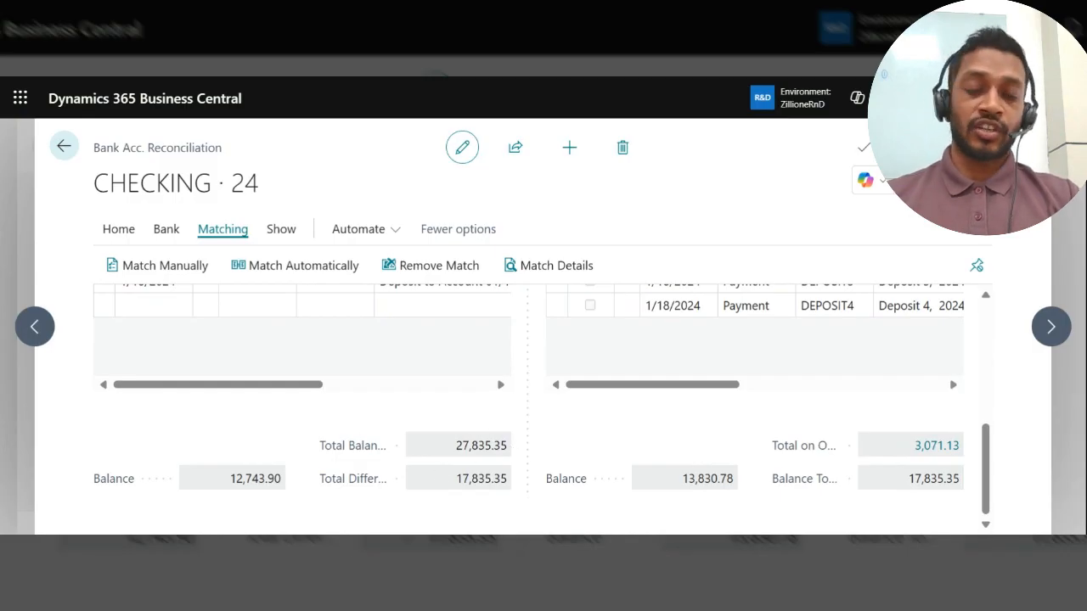
pyautogui.moveTo(357, 456)
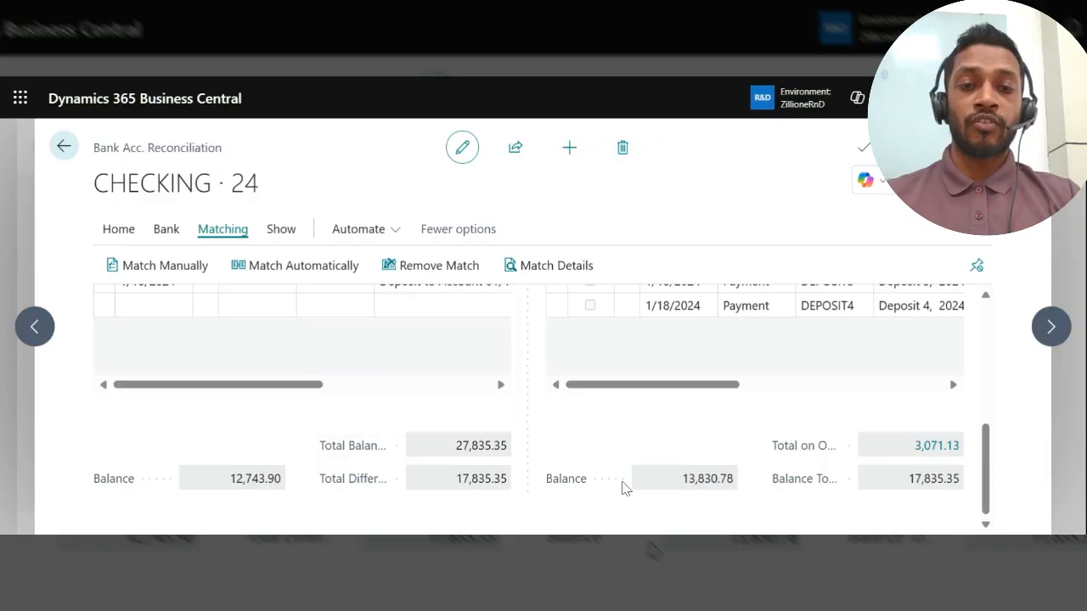
pyautogui.scroll(5, 625, 488)
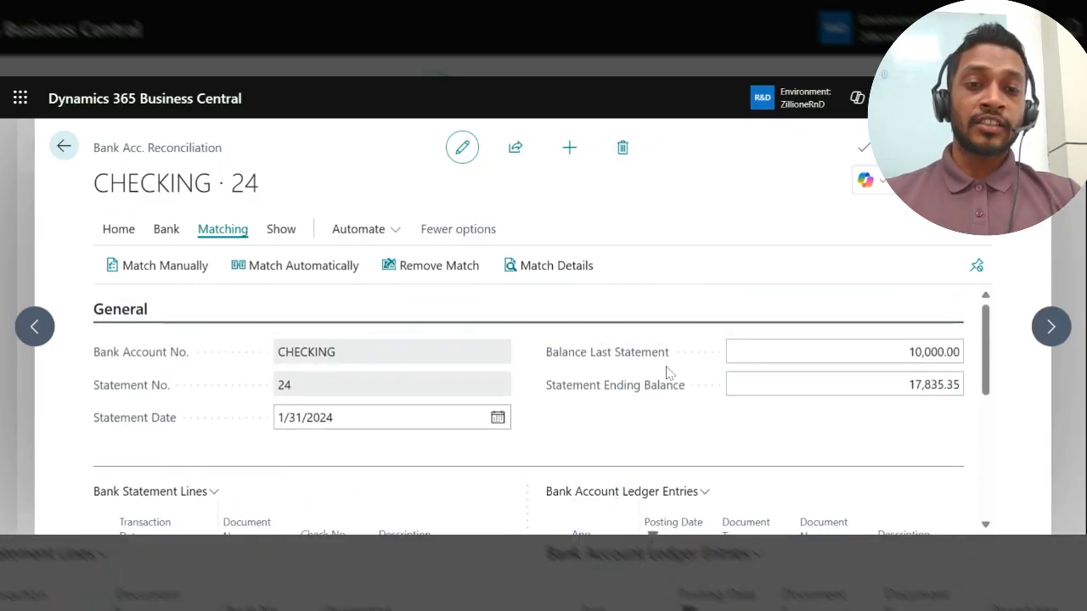
pyautogui.moveTo(594, 362)
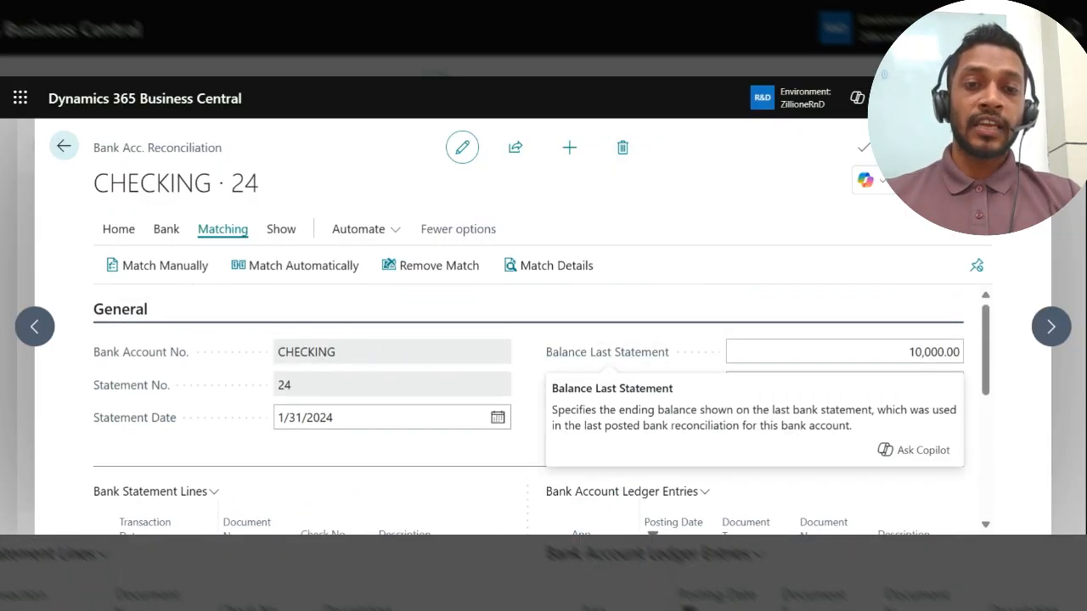
pyautogui.moveTo(548, 385); pyautogui.dragTo(602, 408)
pyautogui.click(690, 425)
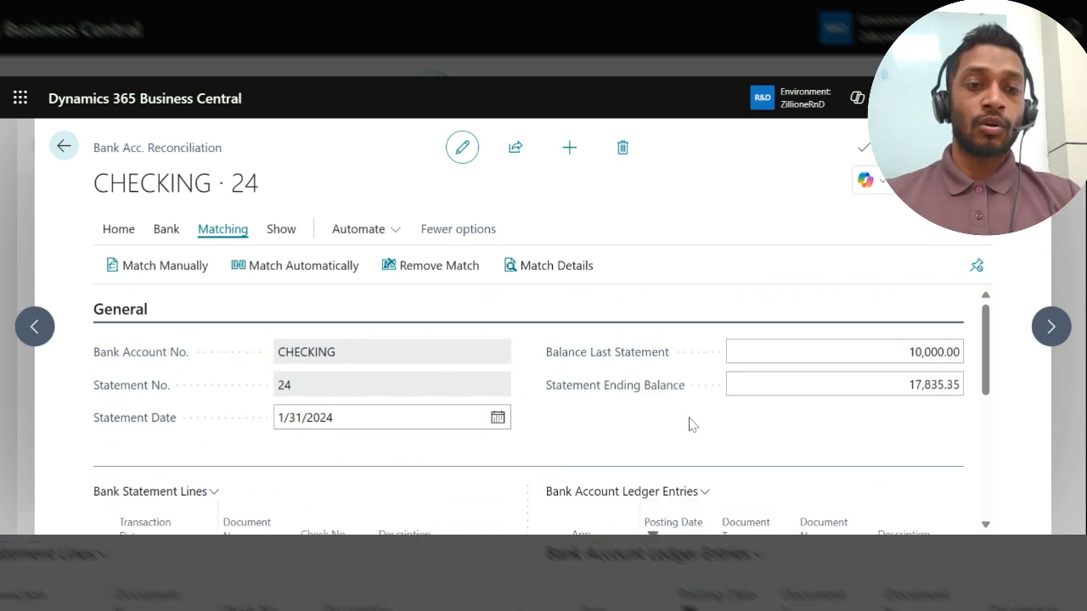
# Step: Check the Total Balance and Total Difference below the bank statement lines
pyautogui.scroll(-5, 689, 422)
pyautogui.scroll(-2, 458, 467)
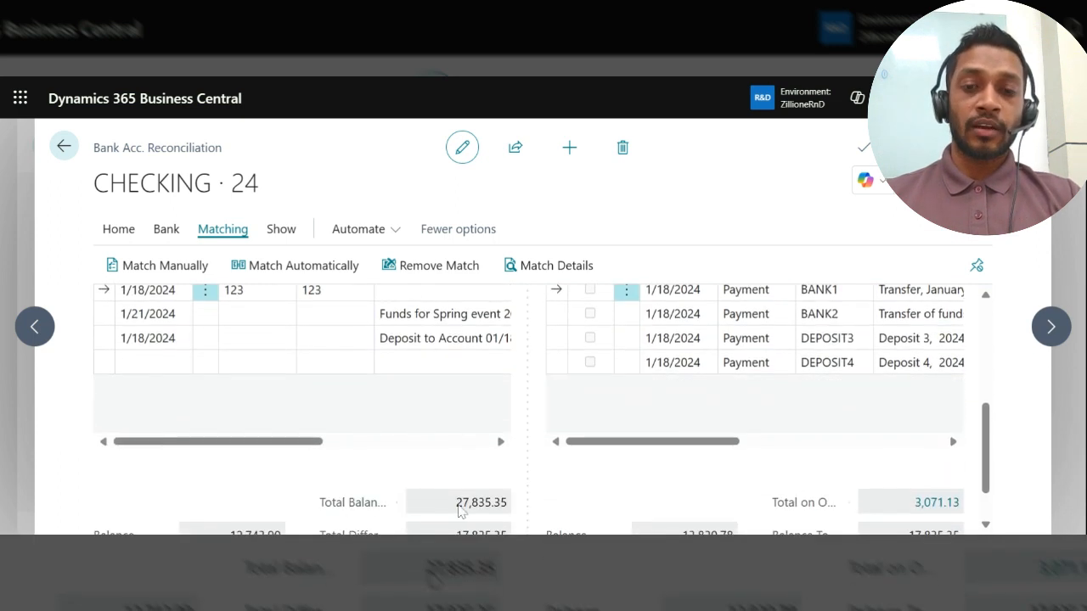
pyautogui.scroll(-1, 457, 506)
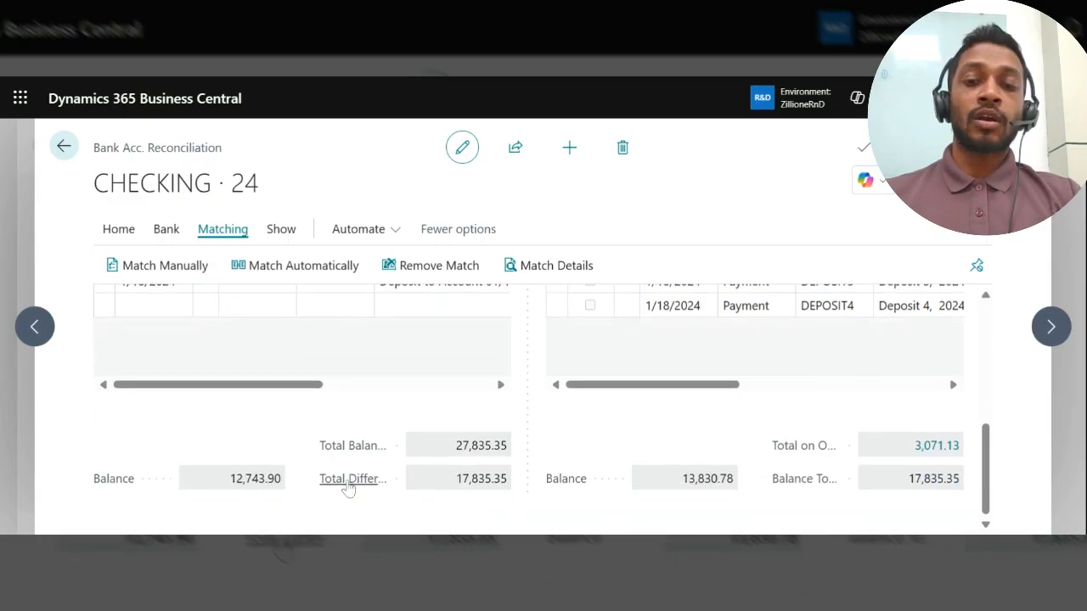
# Step: Read the description of the Total Difference field and compare its total with the Difference amounts of the bank statement lines
pyautogui.moveTo(348, 486)
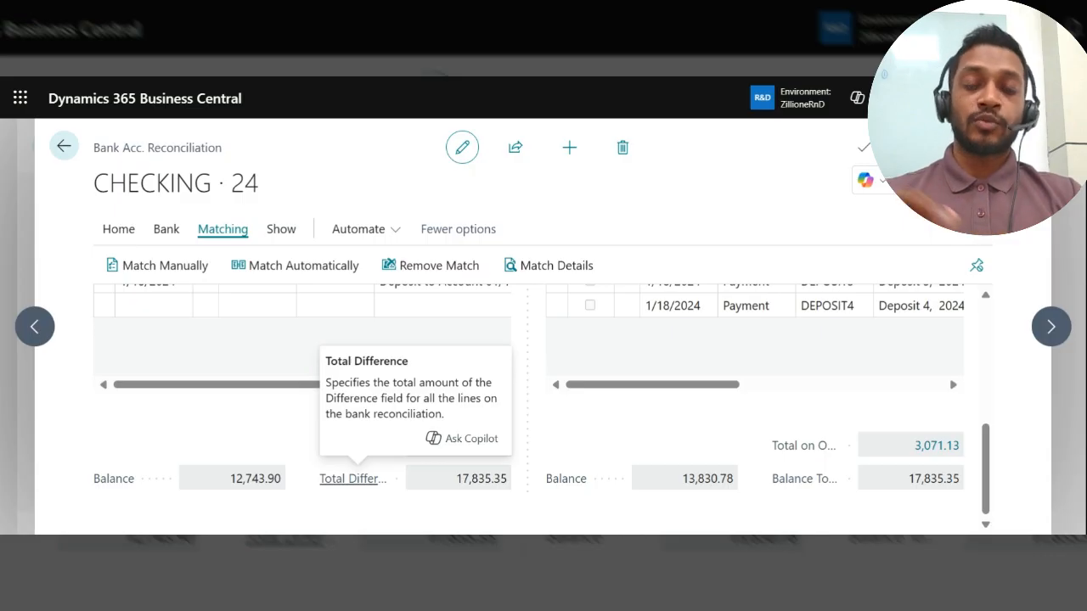
pyautogui.scroll(3, 561, 416)
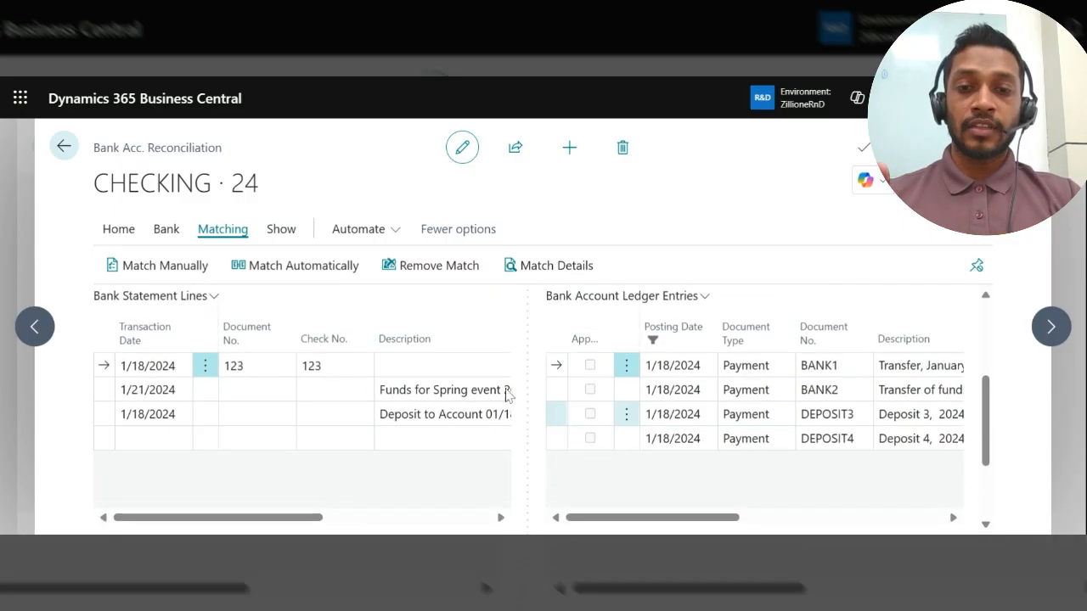
pyautogui.hscroll(5, 399, 424)
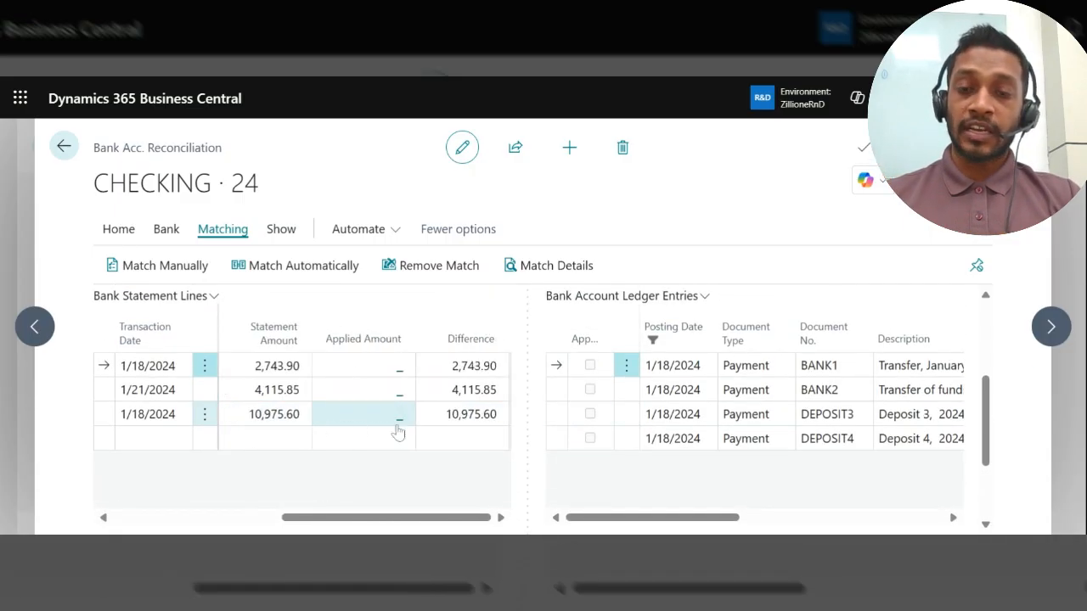
pyautogui.click(471, 366)
pyautogui.click(471, 390)
pyautogui.scroll(-3, 473, 393)
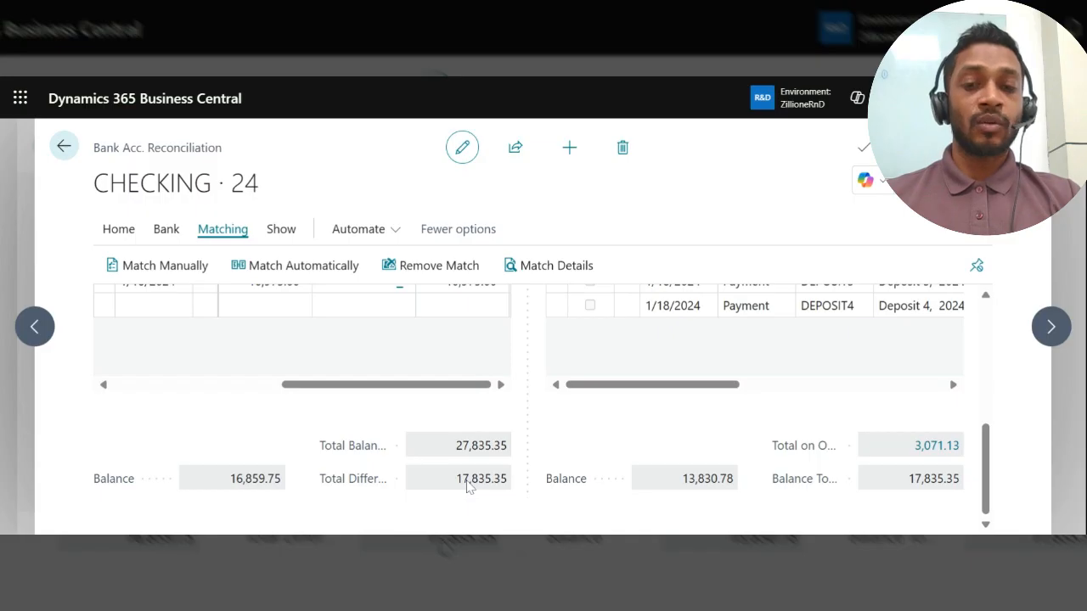
pyautogui.scroll(3, 469, 484)
pyautogui.scroll(-2, 469, 484)
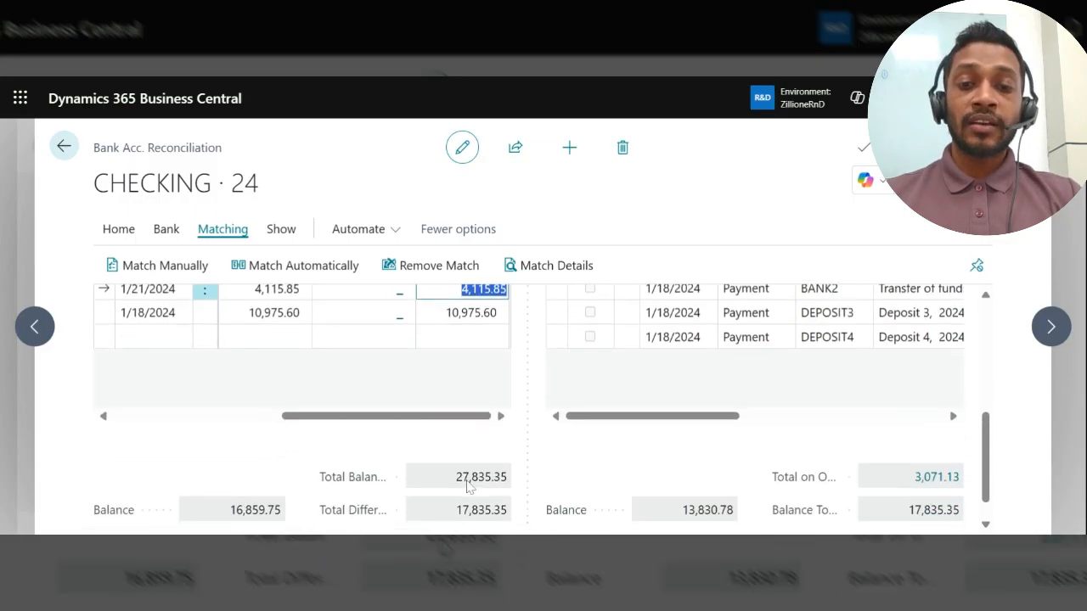
pyautogui.scroll(2, 469, 485)
pyautogui.scroll(-3, 468, 477)
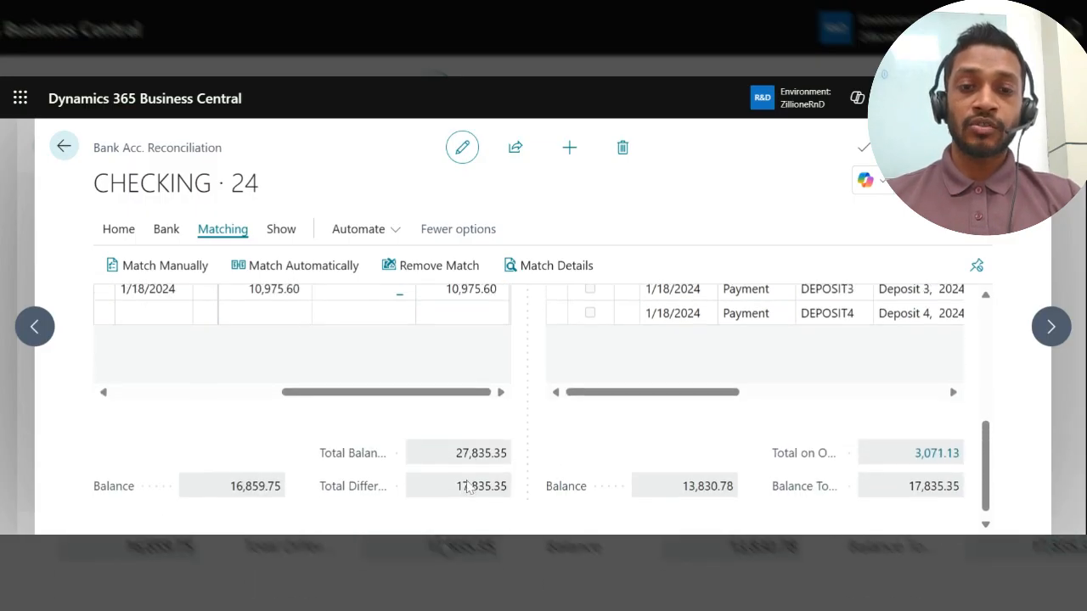
pyautogui.scroll(1, 439, 458)
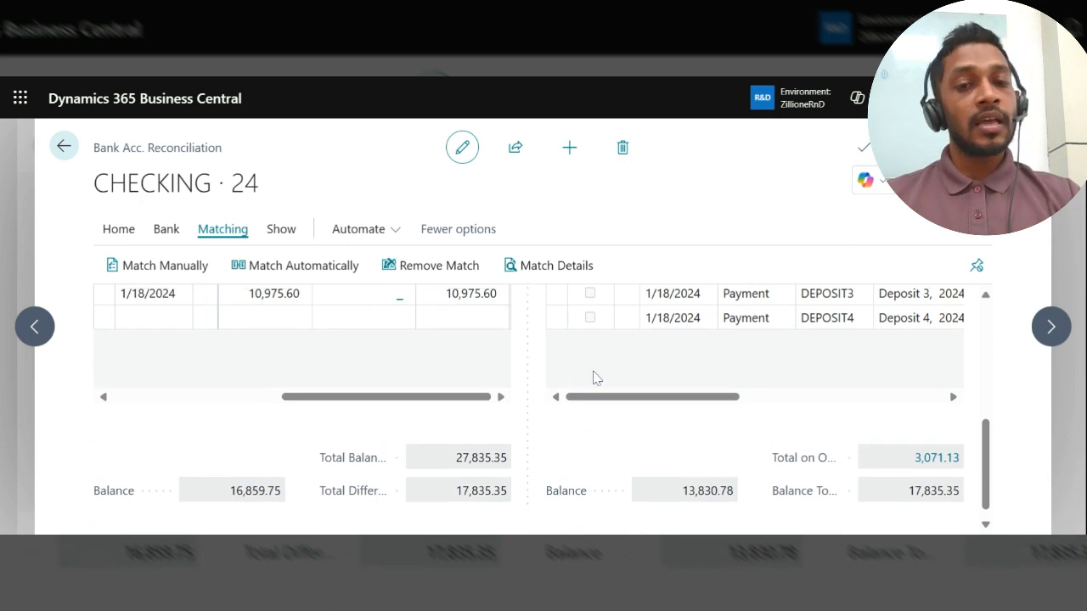
pyautogui.scroll(-1, 594, 373)
pyautogui.scroll(3, 596, 371)
pyautogui.scroll(-3, 596, 372)
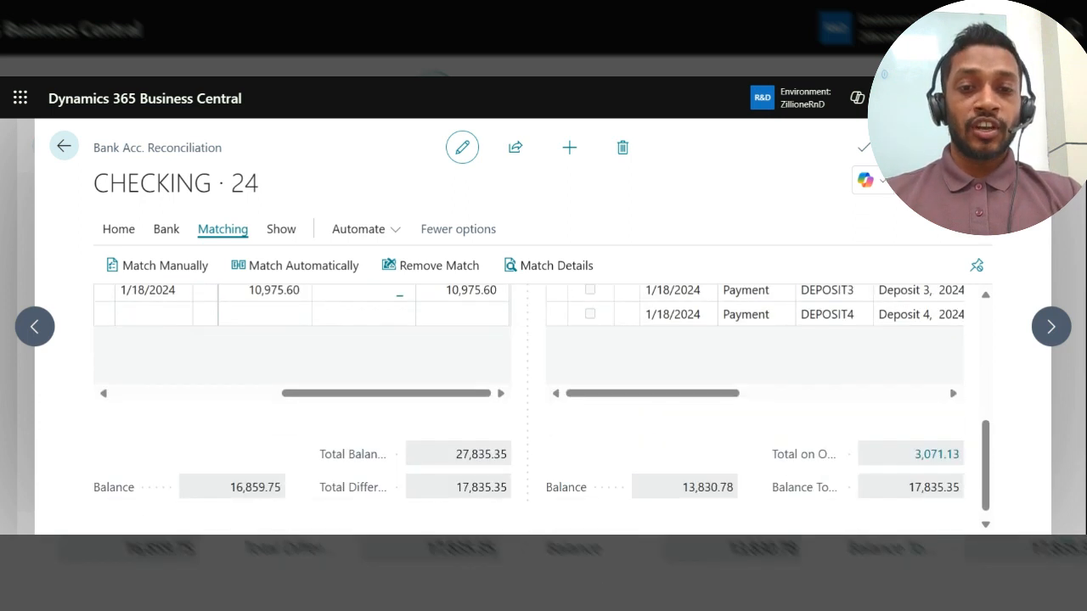
pyautogui.scroll(-1, 543, 390)
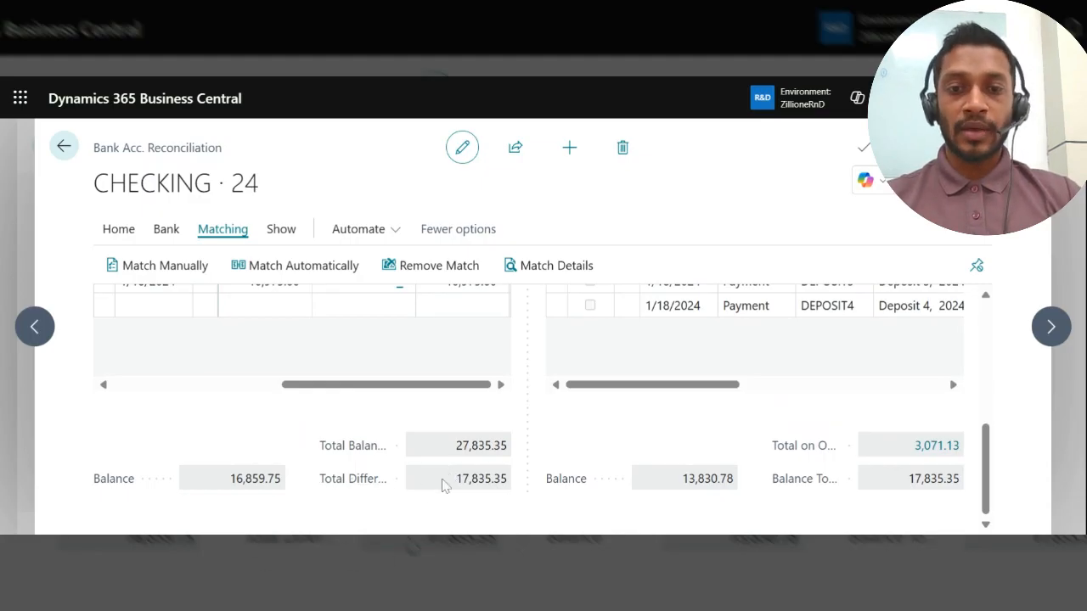
# Step: Manually match the 1/18/2024 bank statement line for 2,743.90 with the BANK1 ledger entry
pyautogui.scroll(3, 451, 483)
pyautogui.click(103, 396)
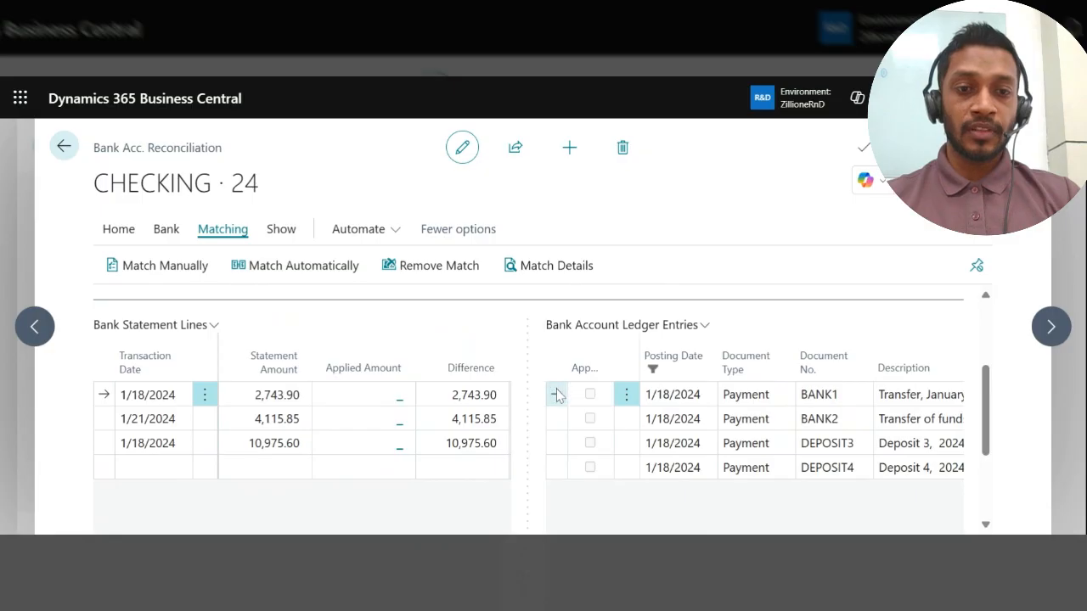
pyautogui.hscroll(1, 616, 427)
pyautogui.hscroll(3, 614, 427)
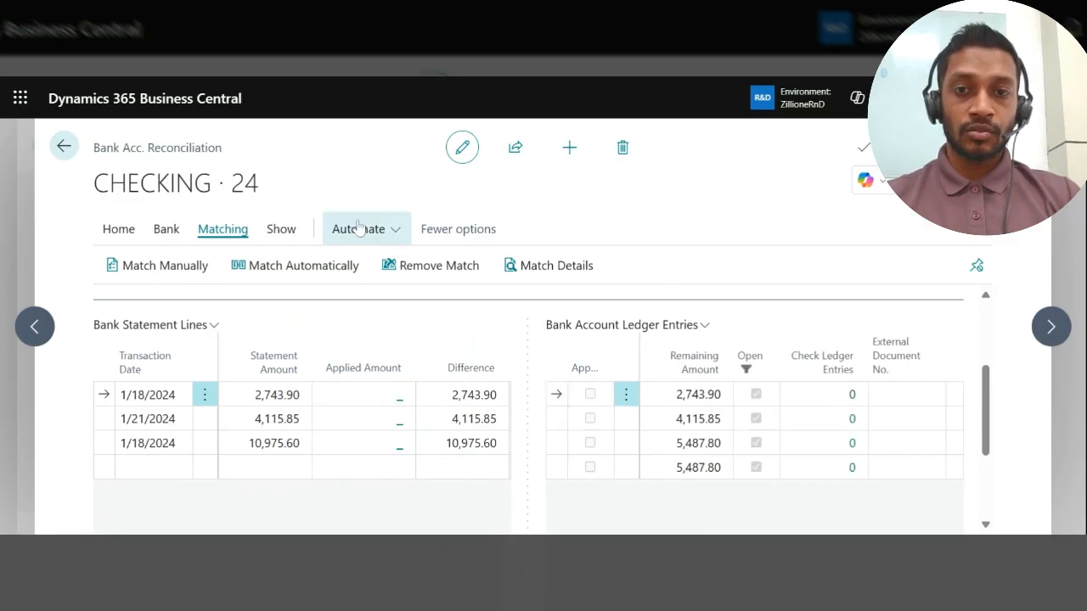
pyautogui.click(188, 284)
# Step: Check the Total Difference after the manual match against the Applied Amount and Difference of each bank statement line
pyautogui.scroll(-2, 405, 492)
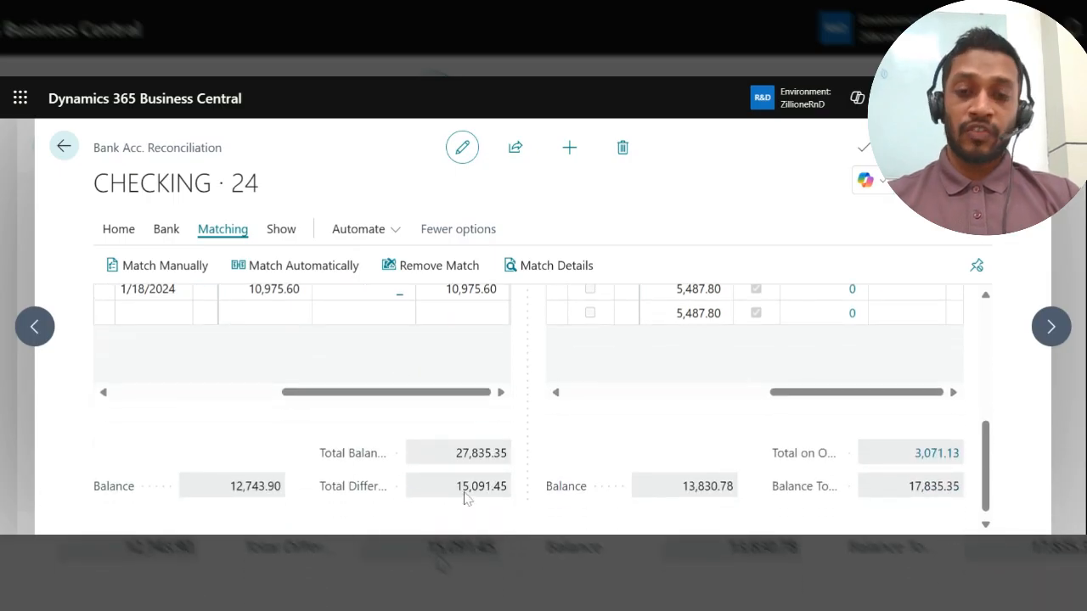
pyautogui.scroll(2, 465, 498)
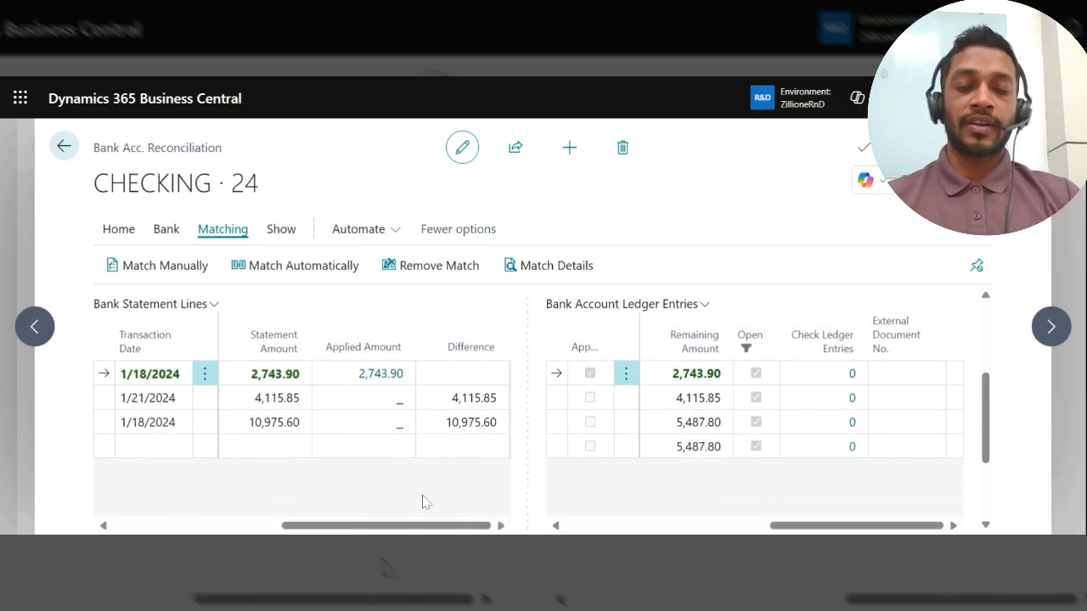
pyautogui.scroll(-2, 425, 502)
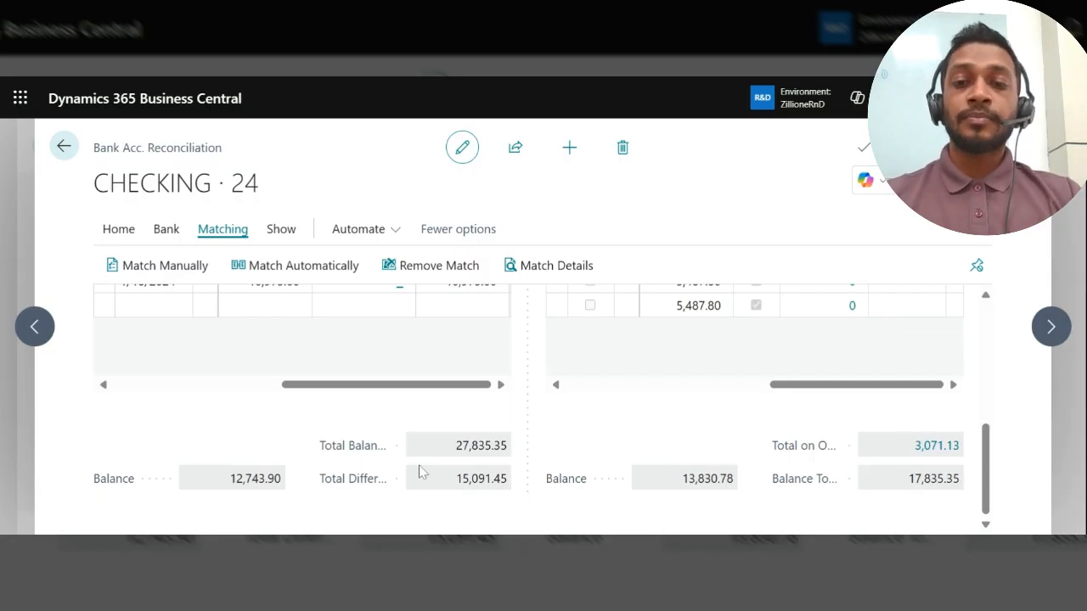
pyautogui.scroll(5, 440, 495)
pyautogui.scroll(-5, 440, 495)
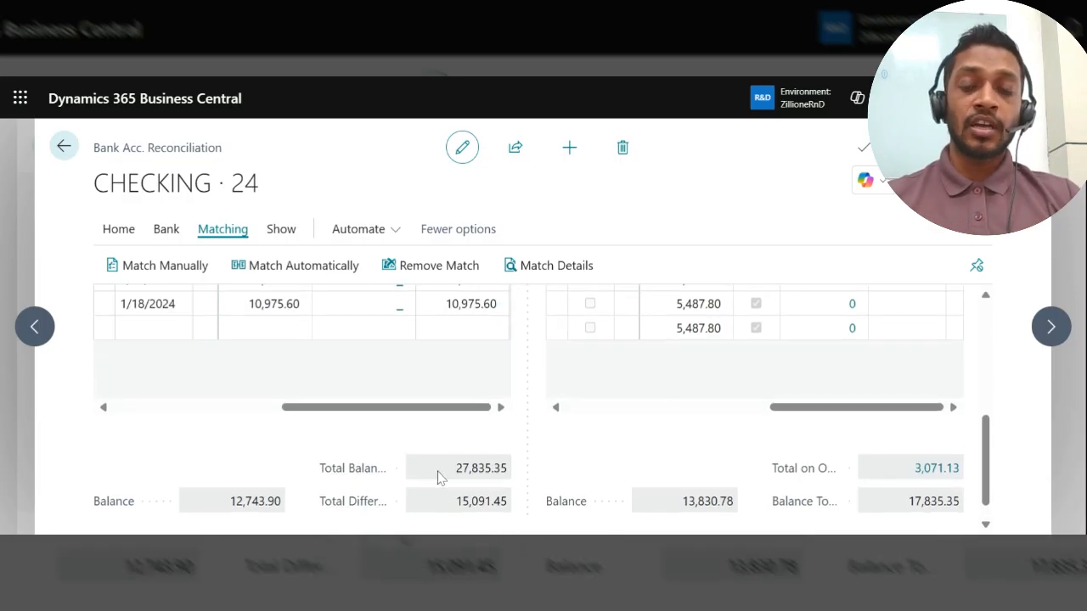
pyautogui.scroll(5, 439, 477)
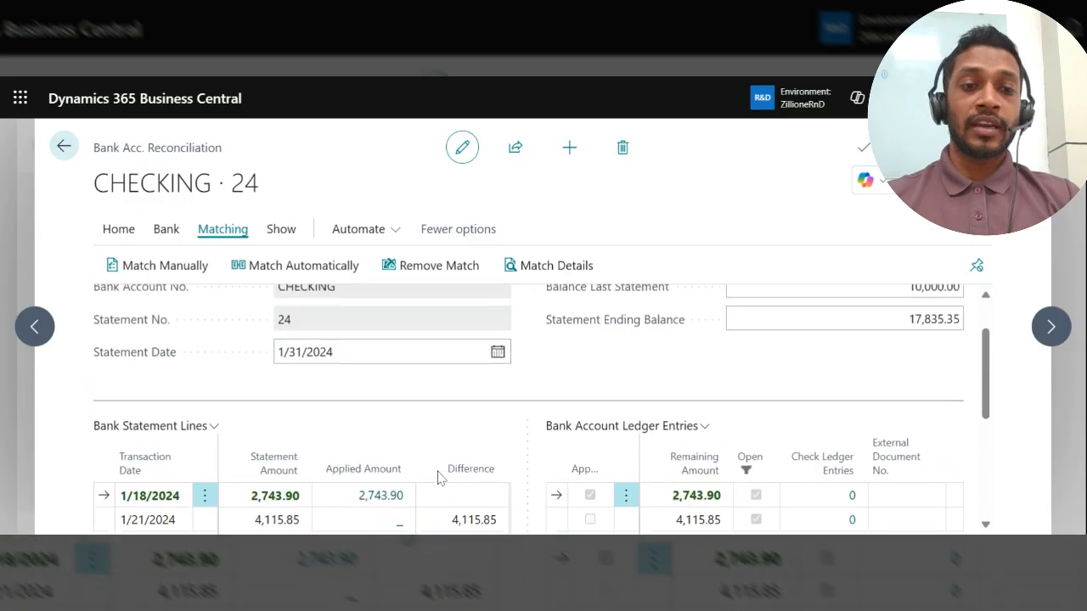
pyautogui.scroll(-5, 597, 365)
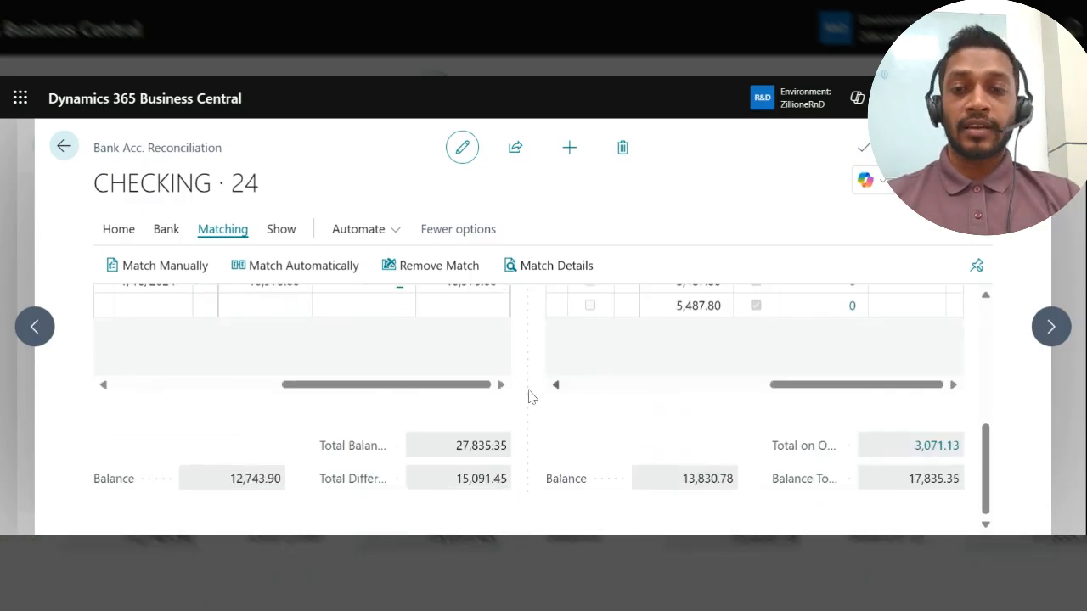
# Step: Compare the Balance below the bank statement lines with the Balance Last Statement and the first line's statement amount
pyautogui.moveTo(107, 485)
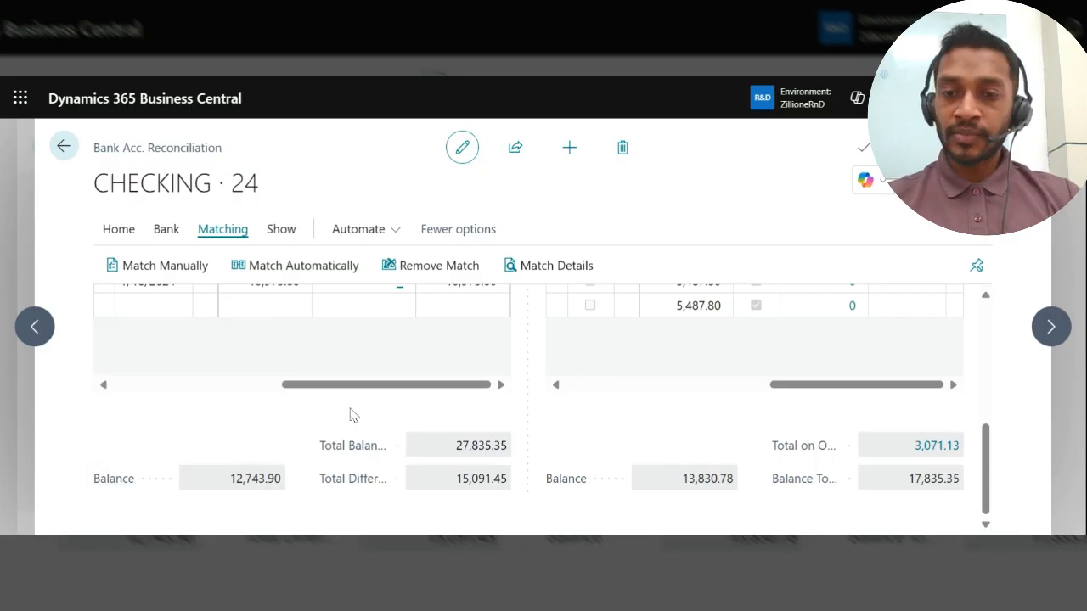
pyautogui.scroll(5, 353, 415)
pyautogui.scroll(-5, 353, 415)
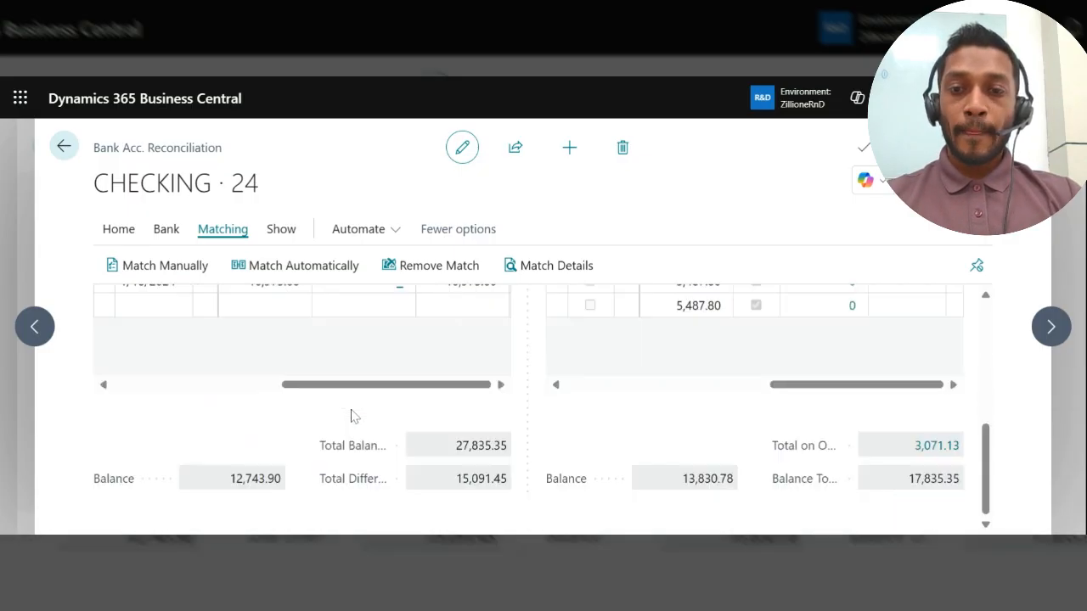
pyautogui.scroll(10, 353, 415)
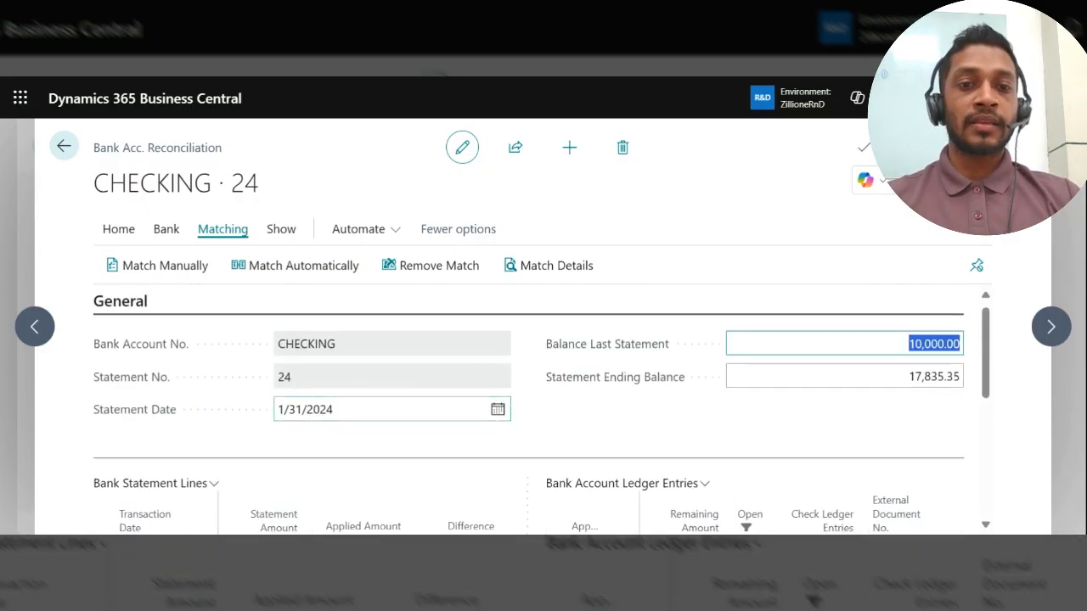
pyautogui.scroll(-3, 671, 441)
pyautogui.scroll(3, 671, 441)
pyautogui.scroll(-4, 671, 441)
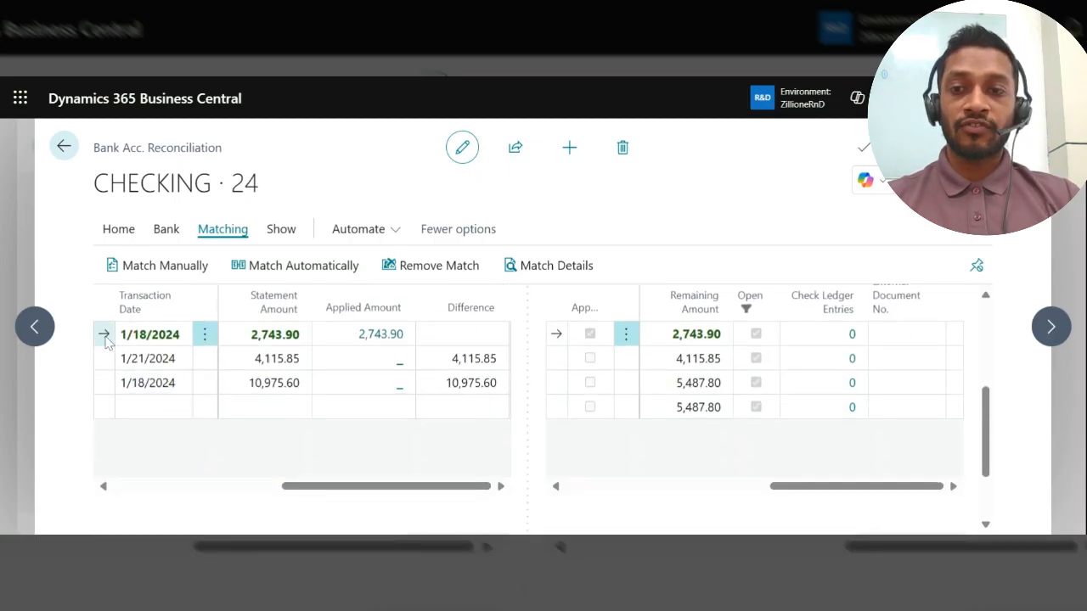
pyautogui.scroll(-1, 219, 501)
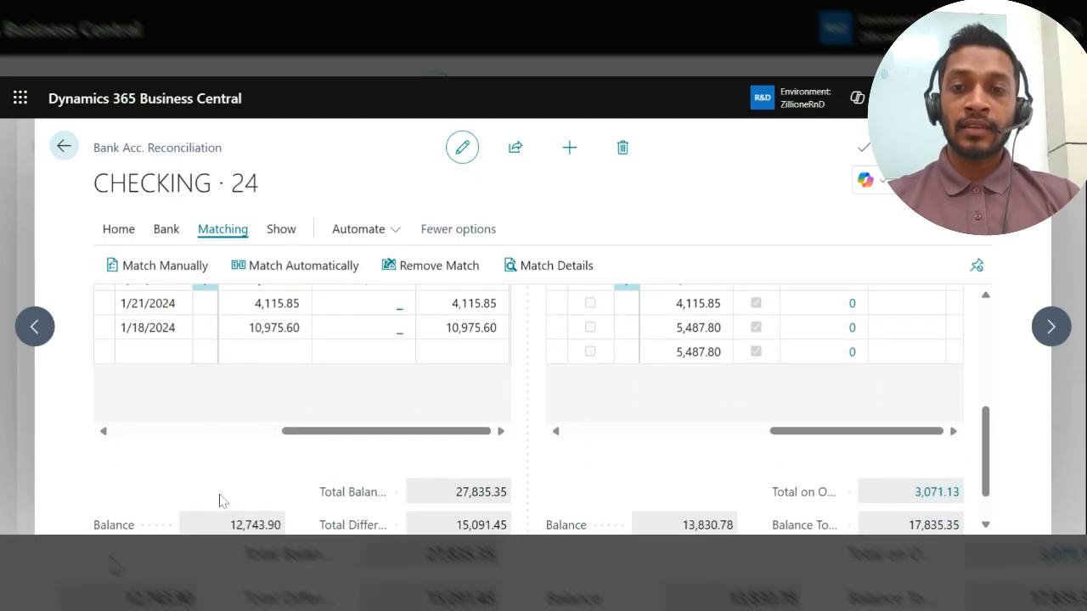
pyautogui.scroll(1, 274, 509)
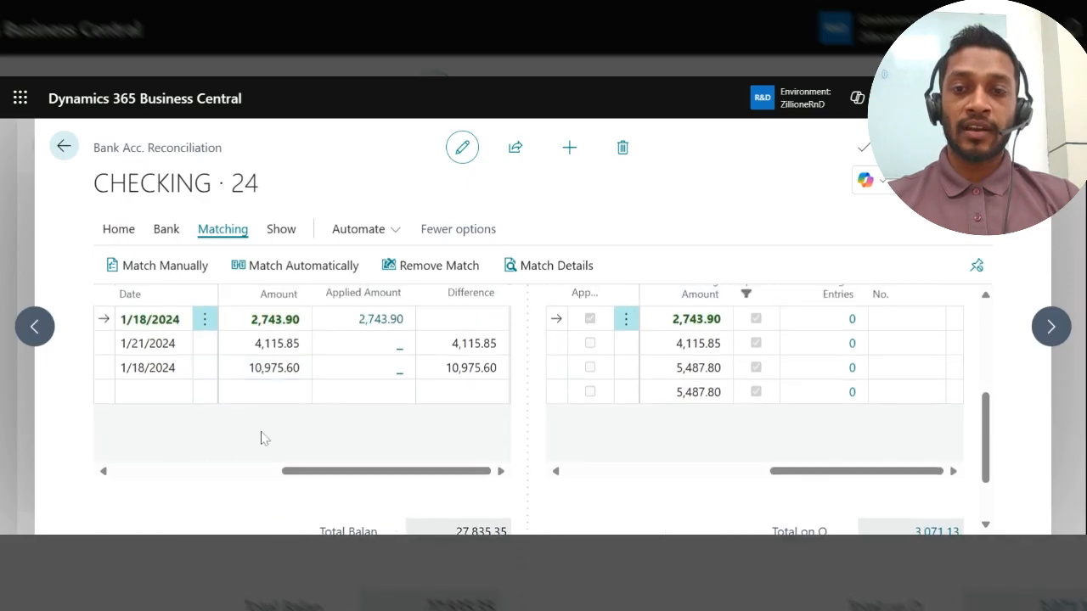
pyautogui.scroll(-2, 262, 437)
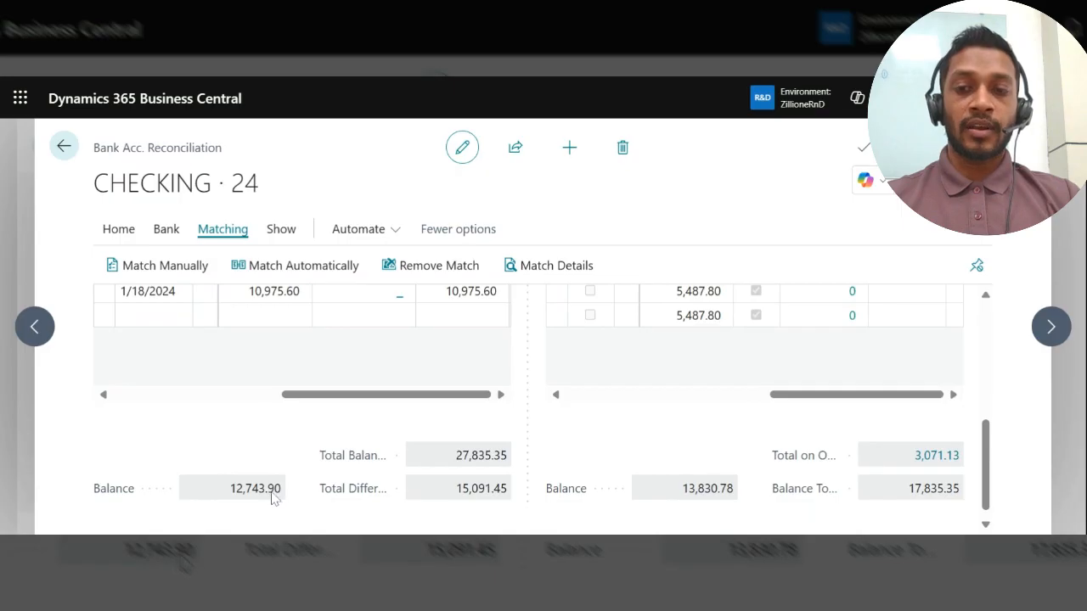
# Step: Select the 1/21/2024 bank statement line and check its running Balance against the statement amounts of the first two lines
pyautogui.scroll(2, 272, 495)
pyautogui.click(102, 332)
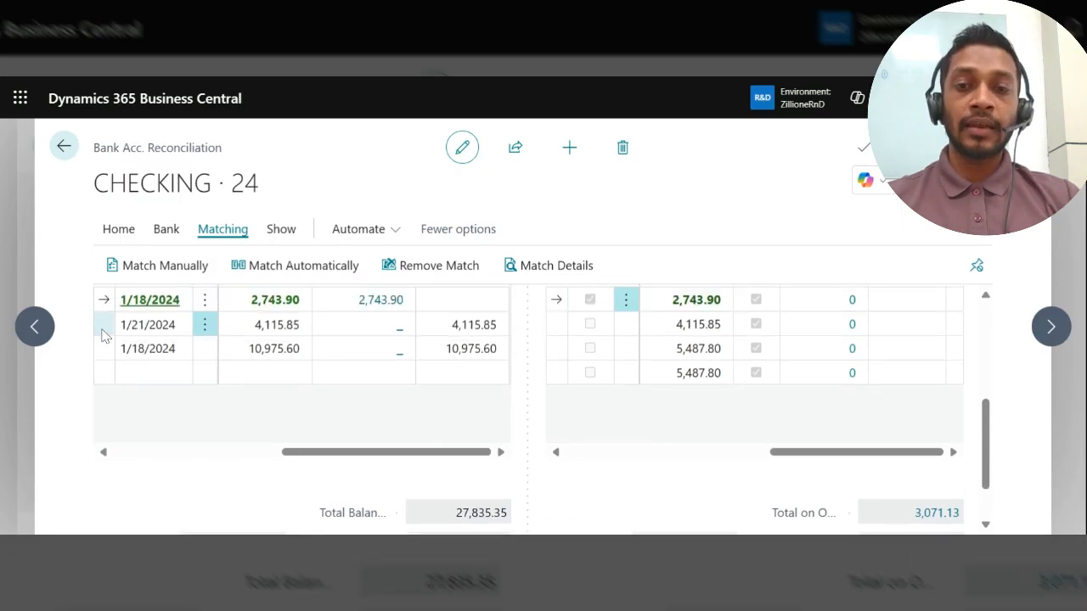
pyautogui.scroll(-2, 216, 482)
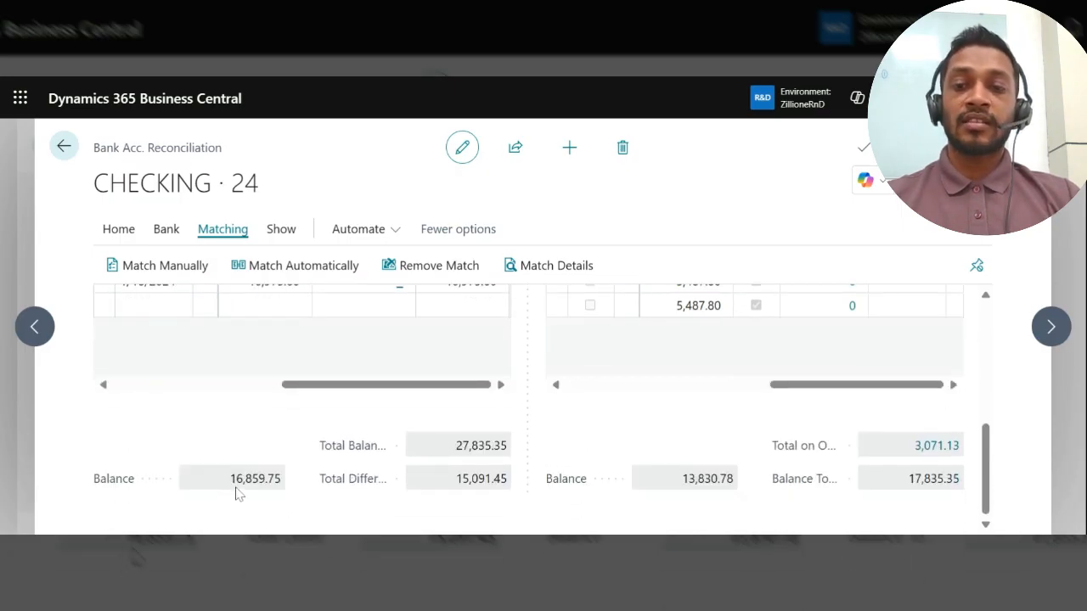
pyautogui.scroll(3, 267, 519)
pyautogui.scroll(1, 266, 519)
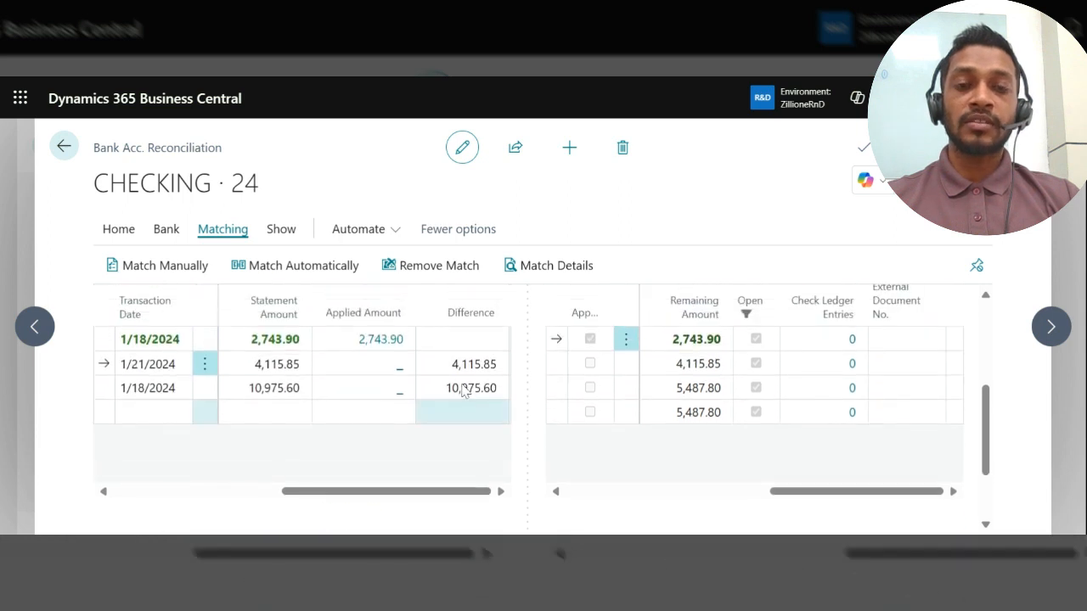
pyautogui.click(258, 344)
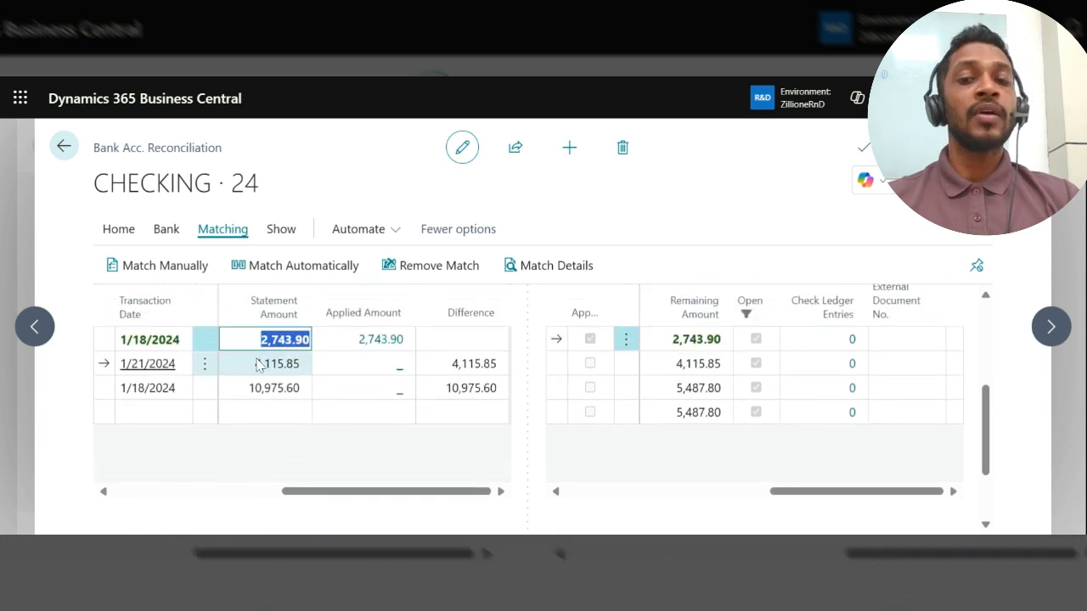
pyautogui.click(260, 364)
pyautogui.scroll(-3, 268, 445)
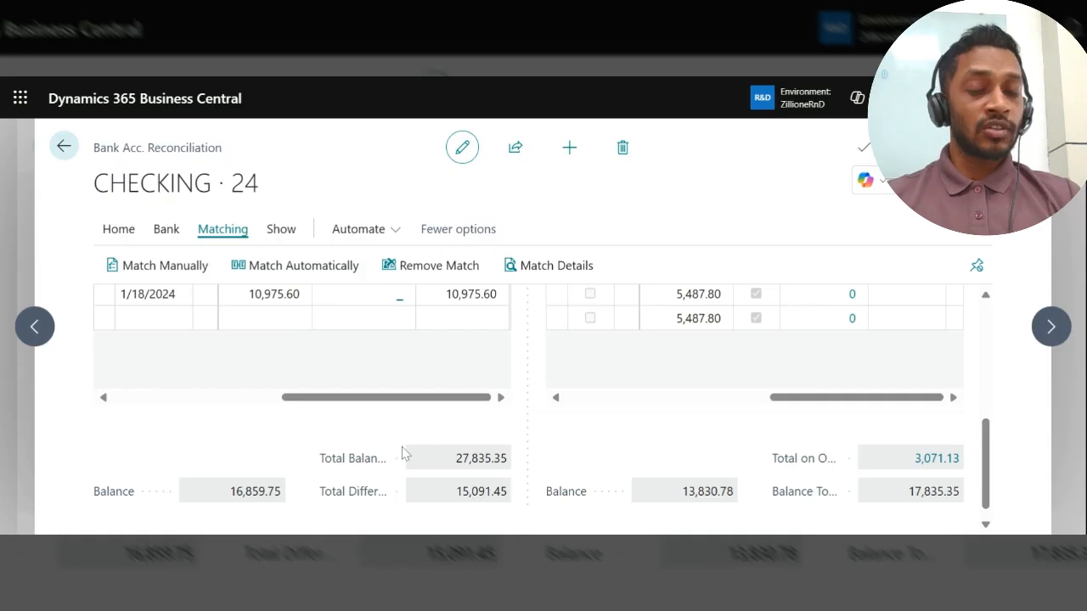
pyautogui.scroll(3, 689, 475)
pyautogui.scroll(-3, 689, 475)
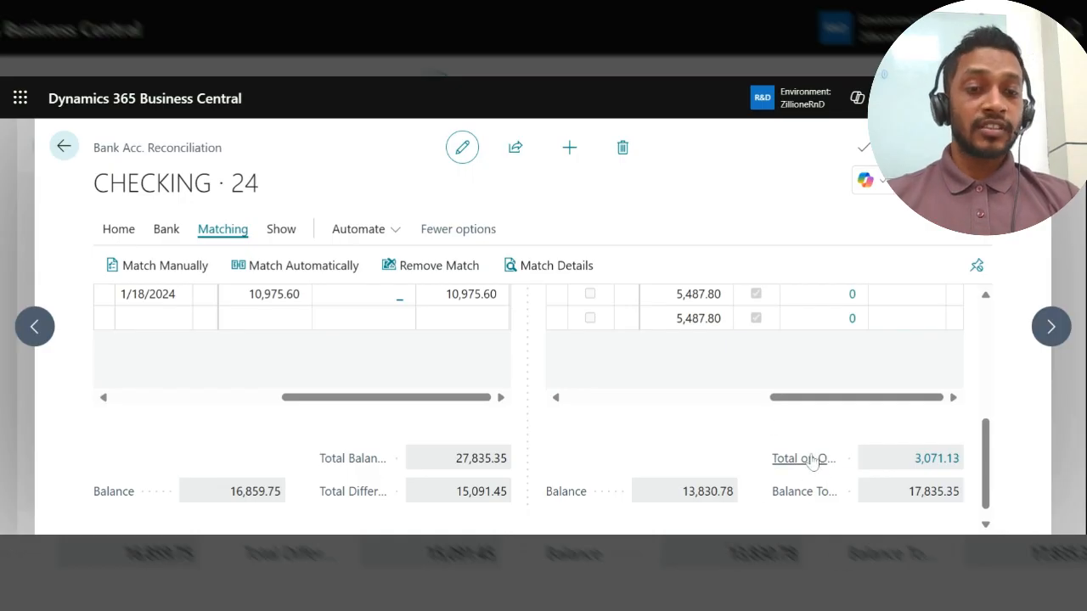
# Step: View the check ledger entries behind the outstanding checks total, return to the reconciliation, and examine the ledger-side Balance field
pyautogui.moveTo(810, 463)
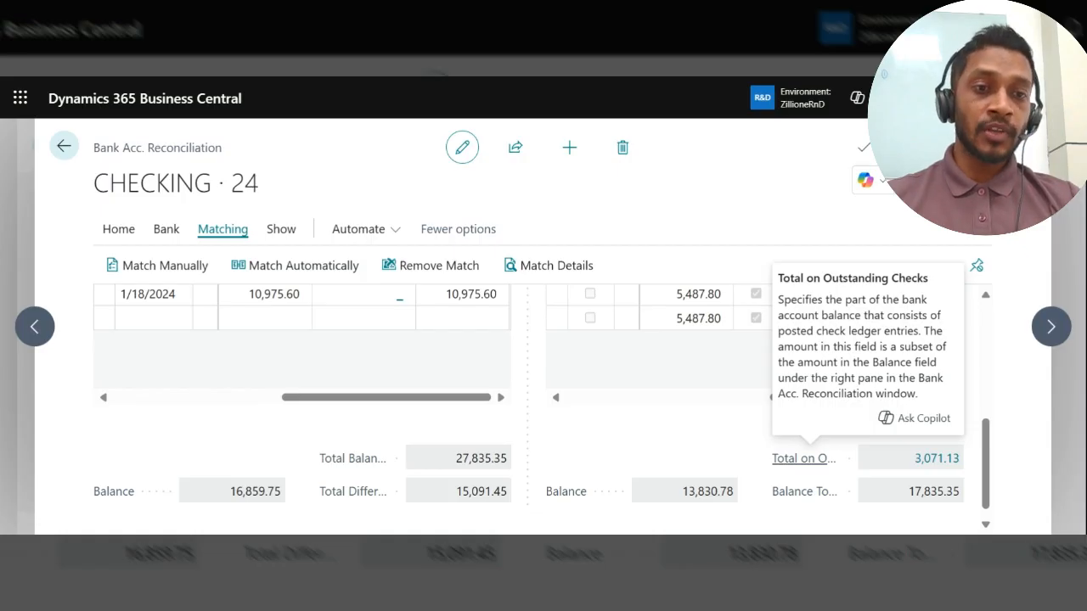
pyautogui.click(938, 459)
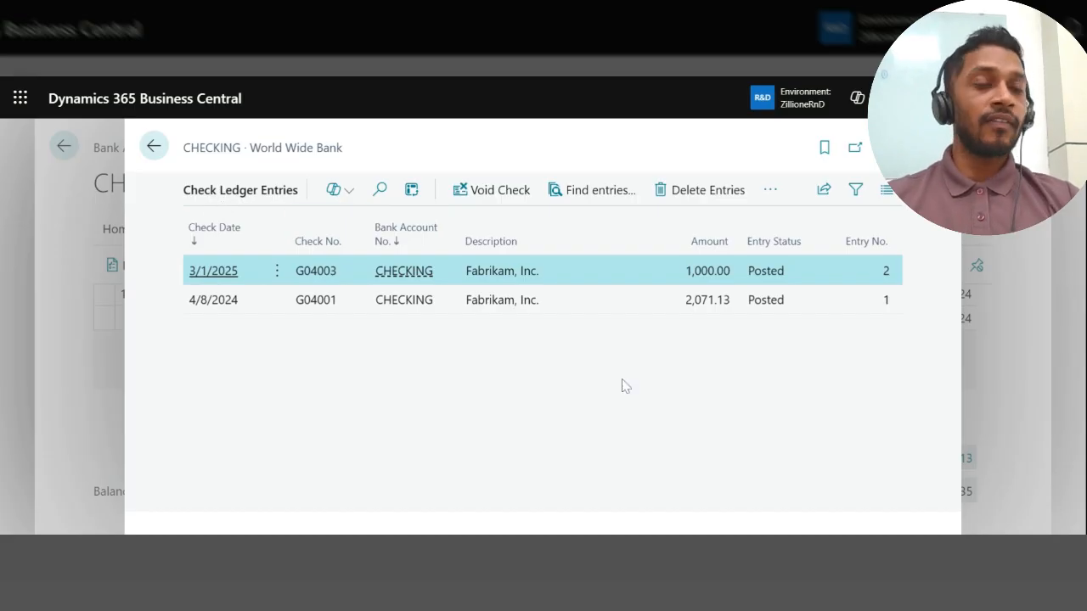
pyautogui.press('Escape')
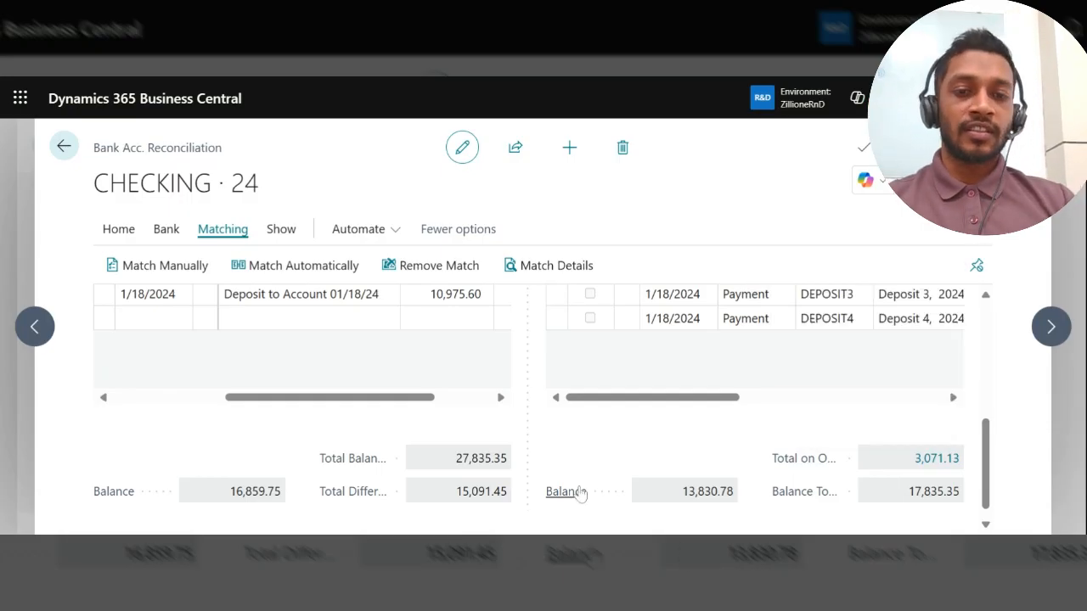
pyautogui.moveTo(576, 498)
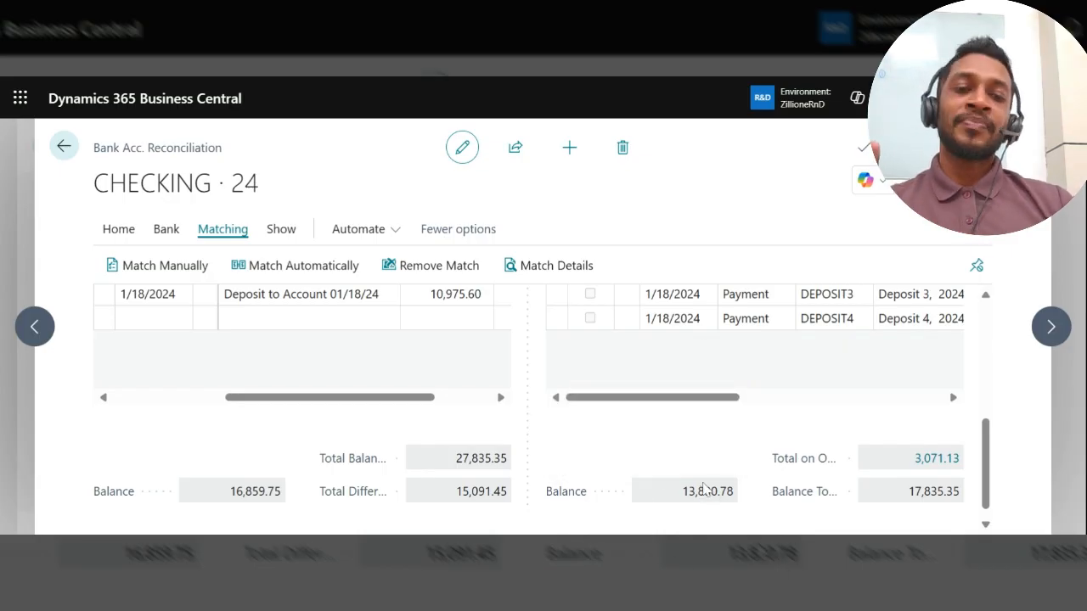
pyautogui.scroll(5, 668, 493)
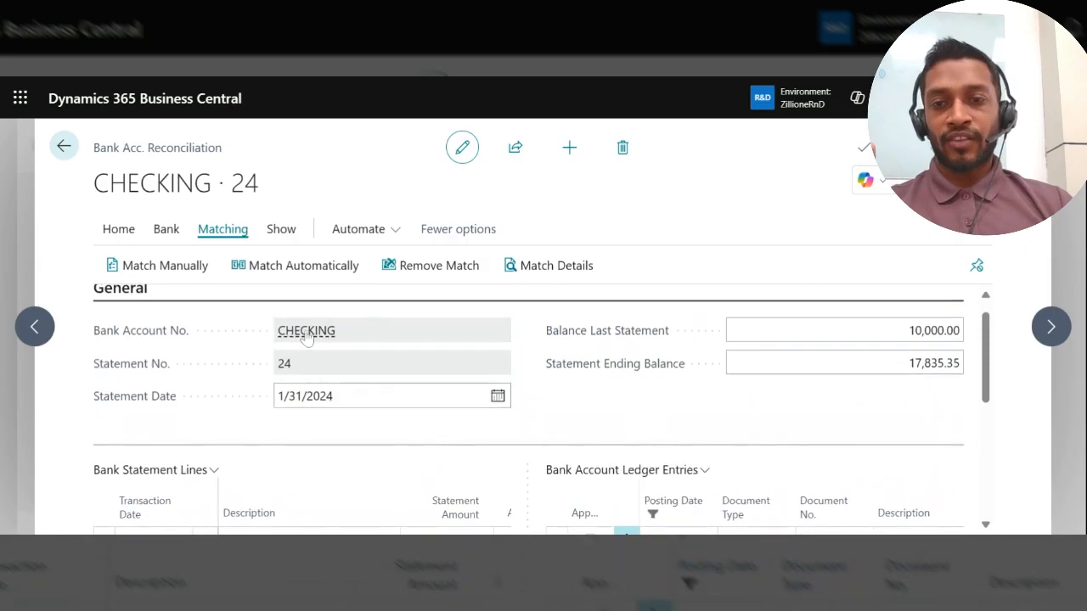
# Step: Check the bank account behind the reconciliation, and examine the Balance To Reconcile field below the bank account ledger entries
pyautogui.moveTo(306, 340)
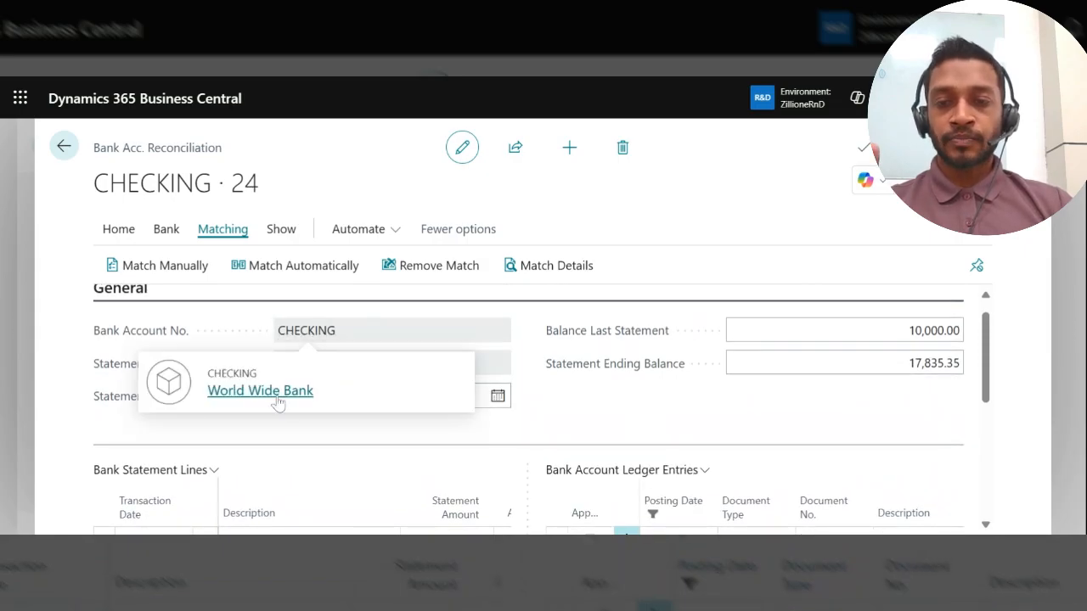
pyautogui.click(442, 408)
pyautogui.scroll(-1, 449, 404)
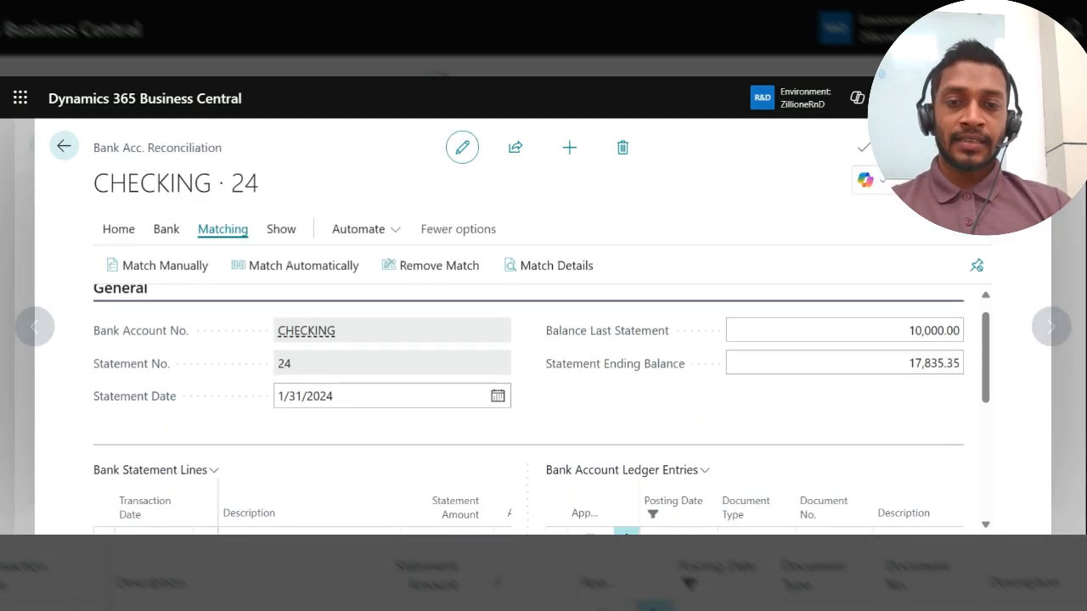
pyautogui.scroll(-3, 543, 408)
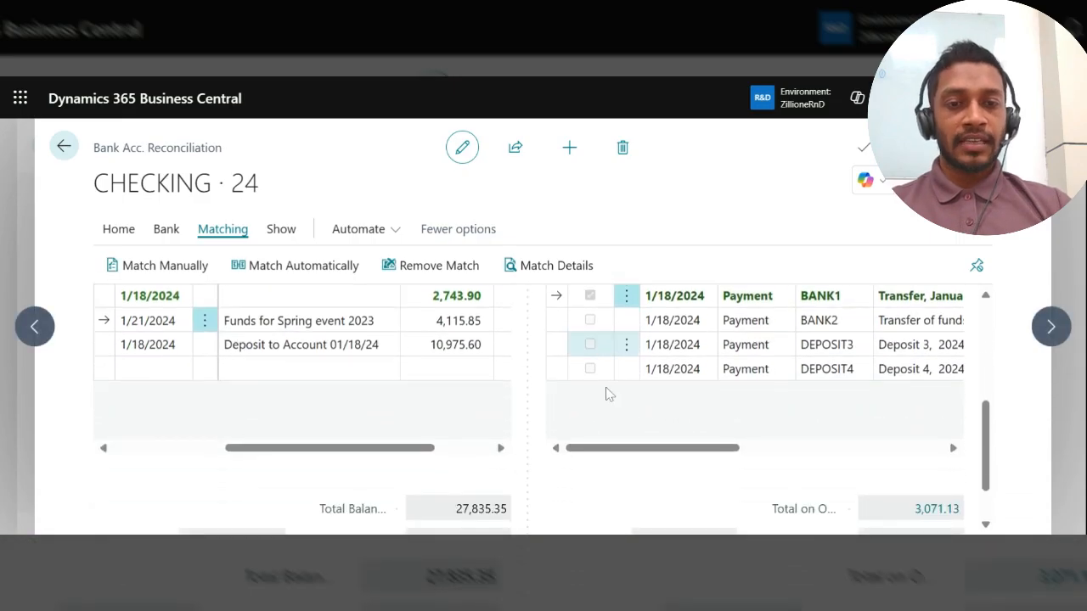
pyautogui.scroll(-3, 624, 450)
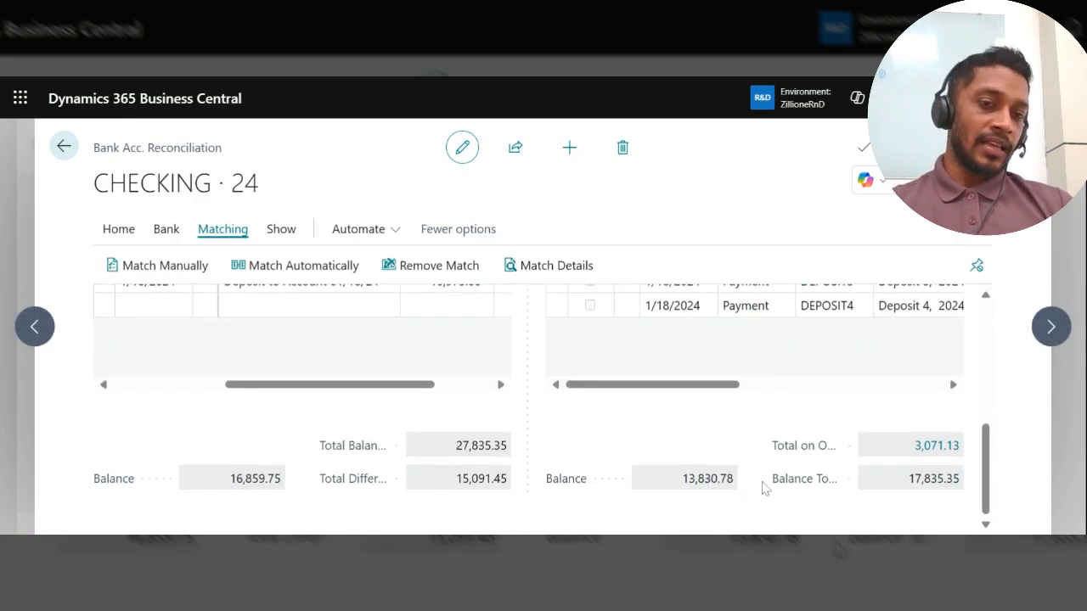
pyautogui.moveTo(790, 484)
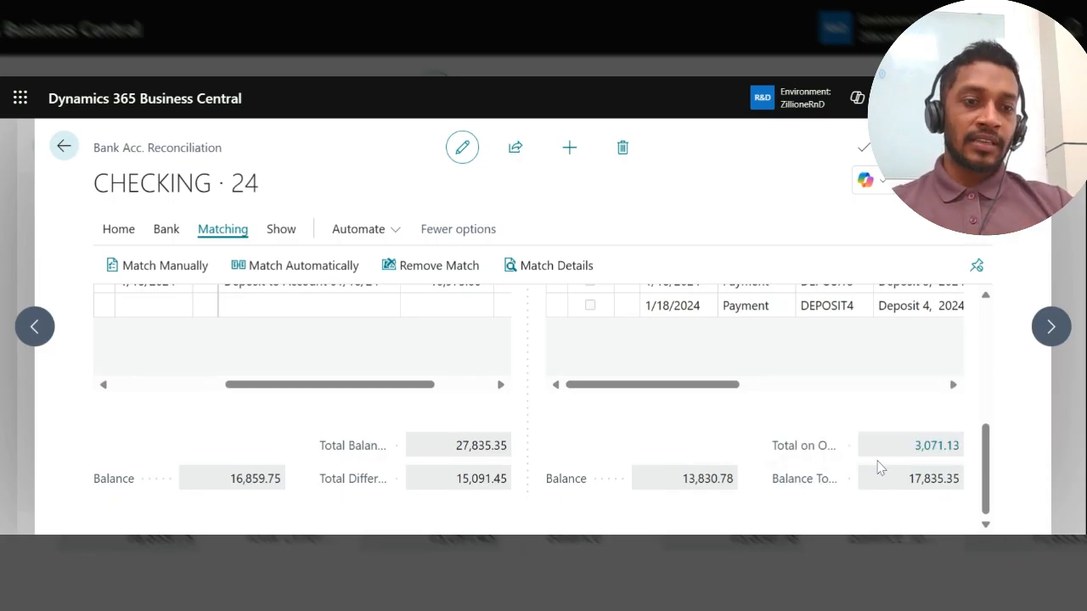
# Step: Compare the amounts of the bank account ledger entries, including Deposit 3 and Deposit 4, with the ledger-side totals below them
pyautogui.scroll(1, 799, 425)
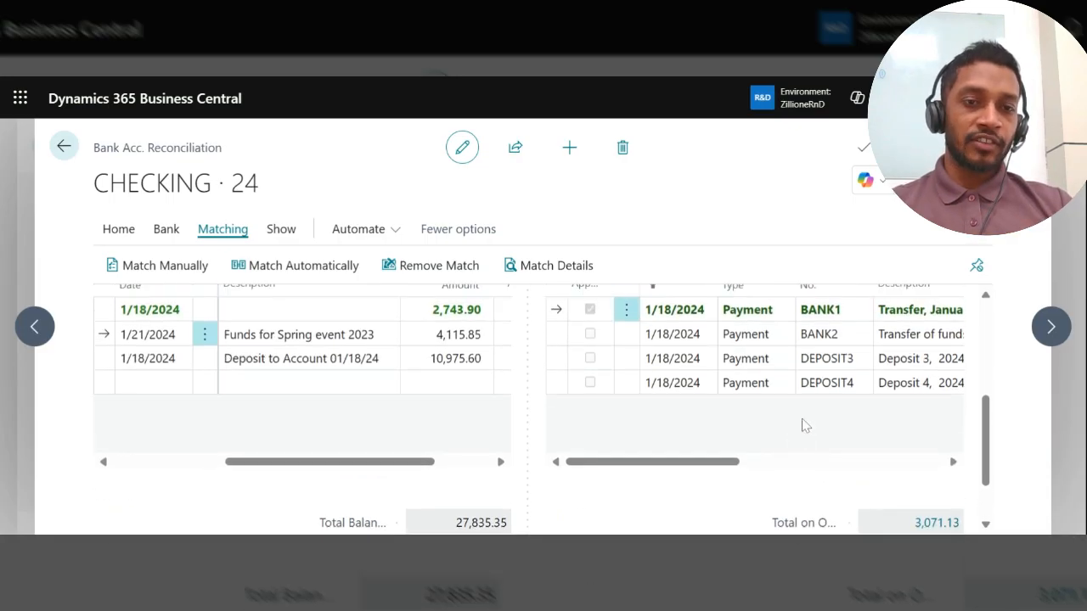
pyautogui.hscroll(5, 807, 420)
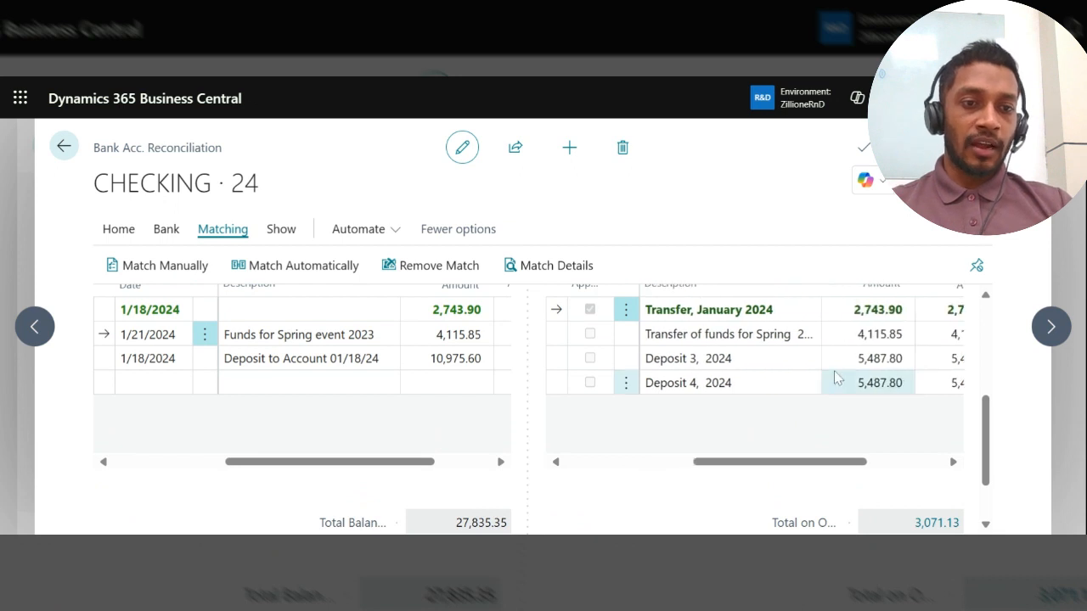
pyautogui.scroll(-1, 832, 417)
pyautogui.scroll(1, 833, 417)
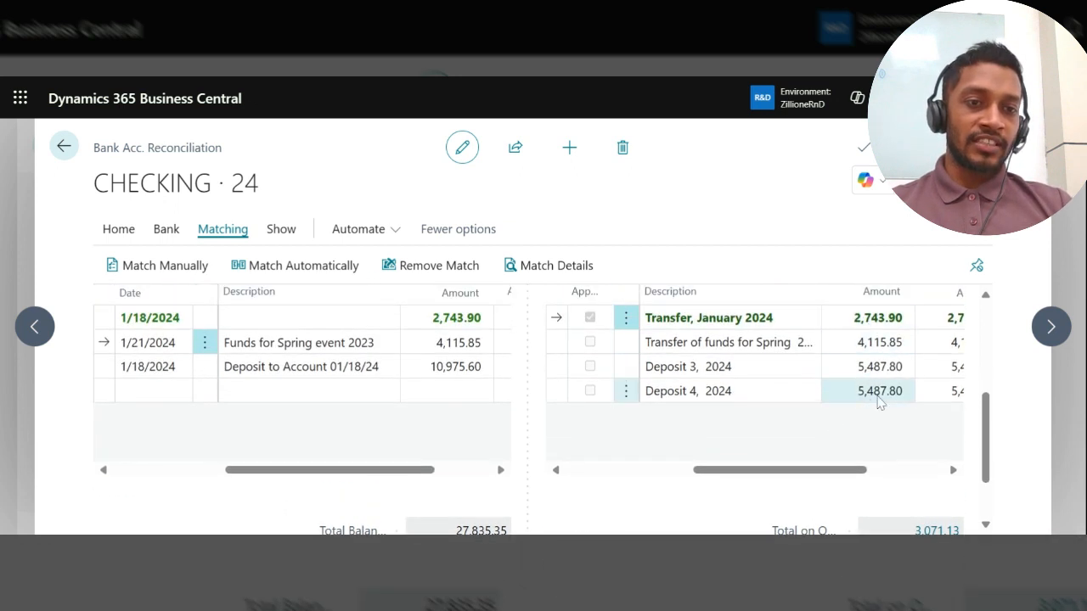
pyautogui.scroll(-1, 880, 390)
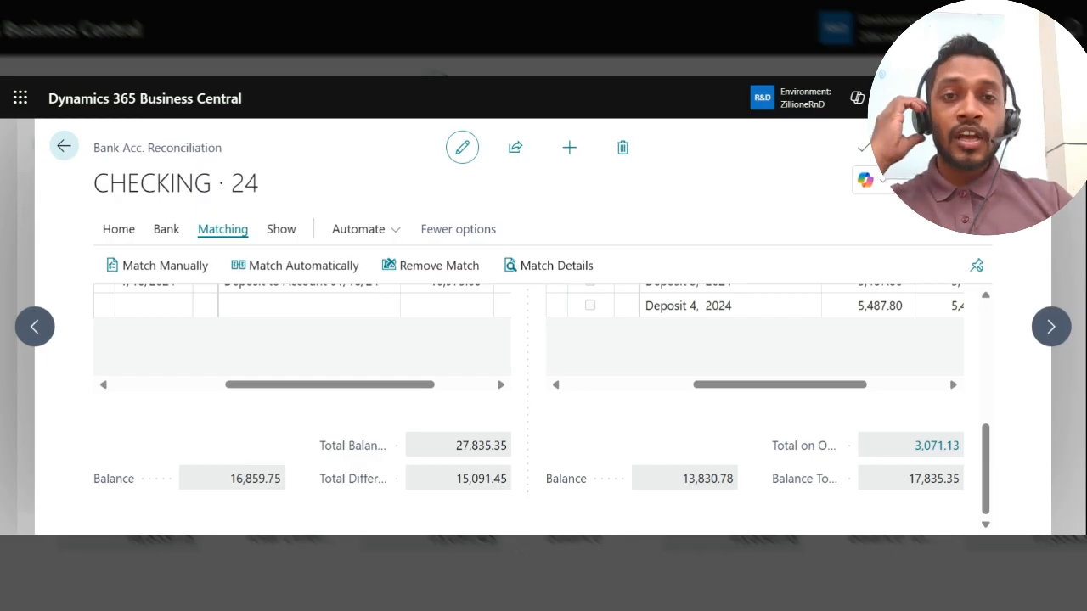
# Step: Compare the Statement Ending Balance in the General section with the ledger-side Balance To Reconcile
pyautogui.scroll(1, 780, 445)
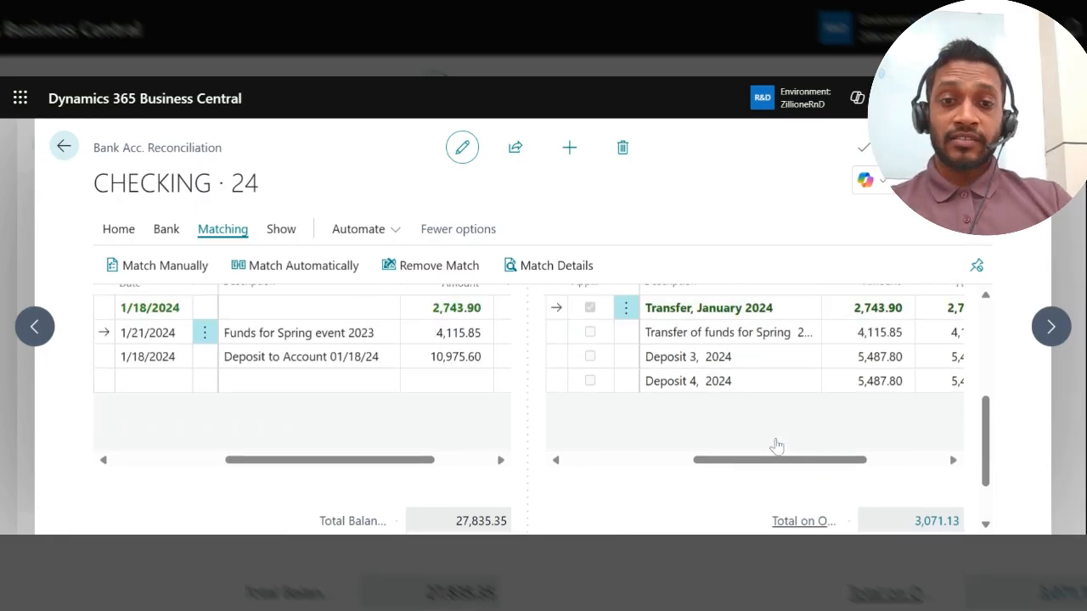
pyautogui.scroll(2, 777, 446)
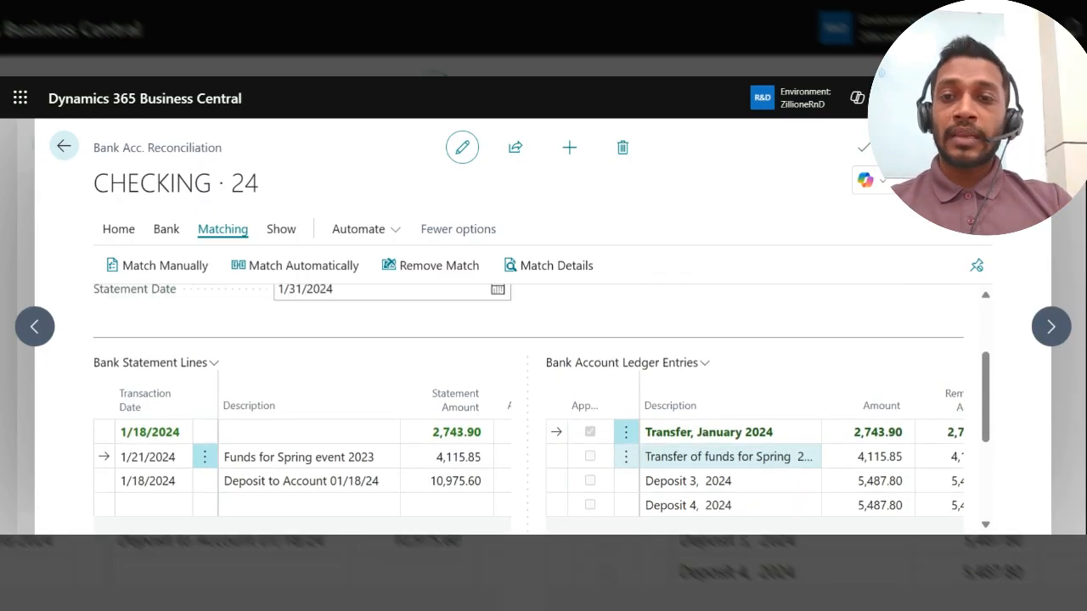
pyautogui.scroll(2, 630, 399)
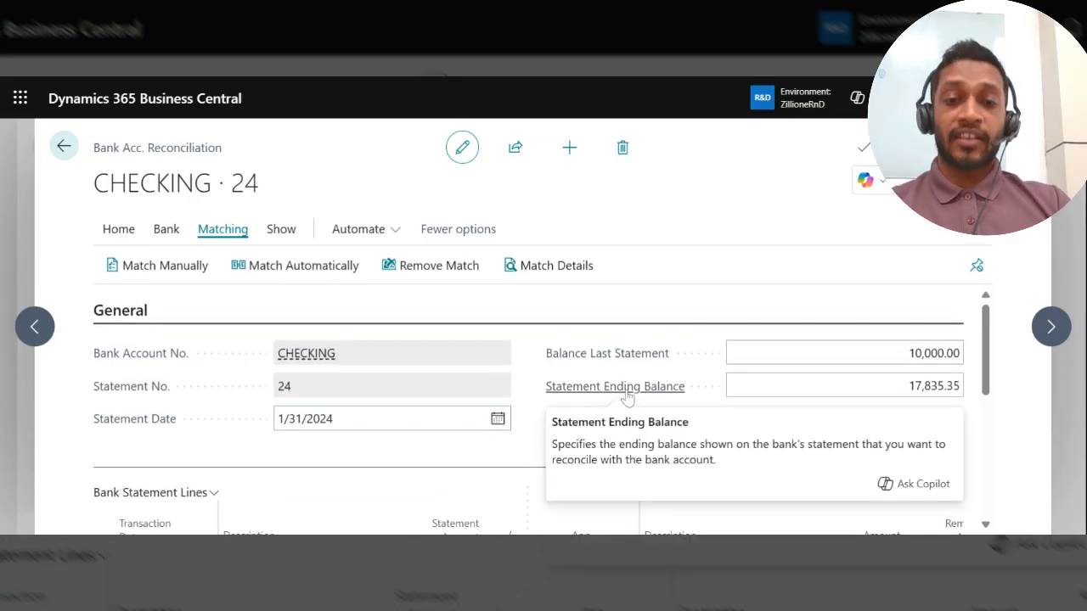